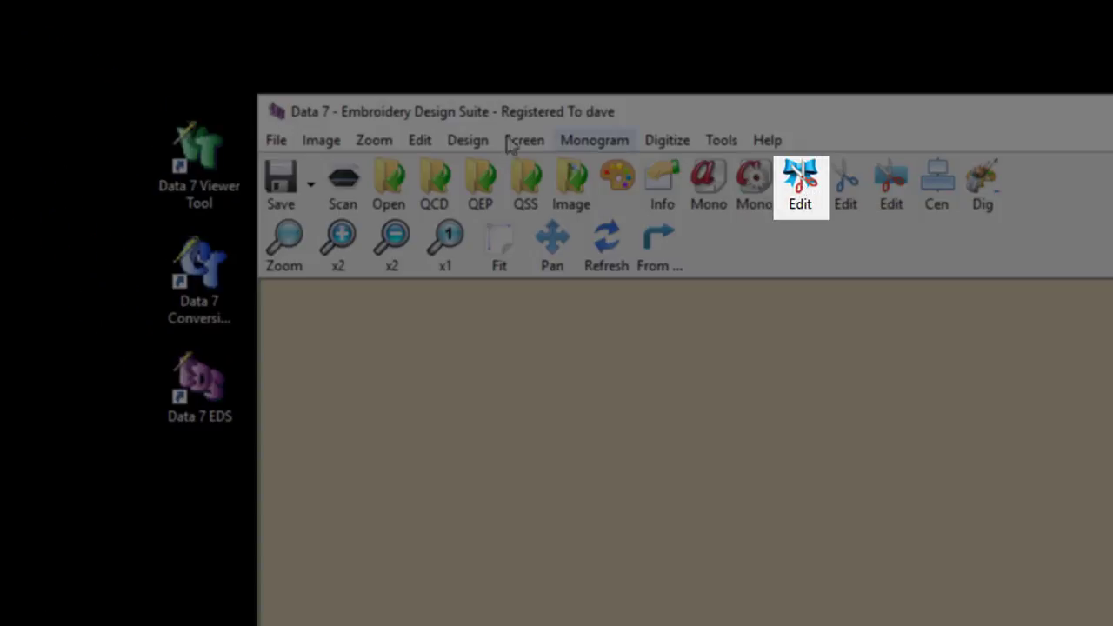
# Step: Open the Fill Pattern Editor and try plotting and erasing a single point on the grid at X:36 Y:21
pyautogui.click(280, 143)
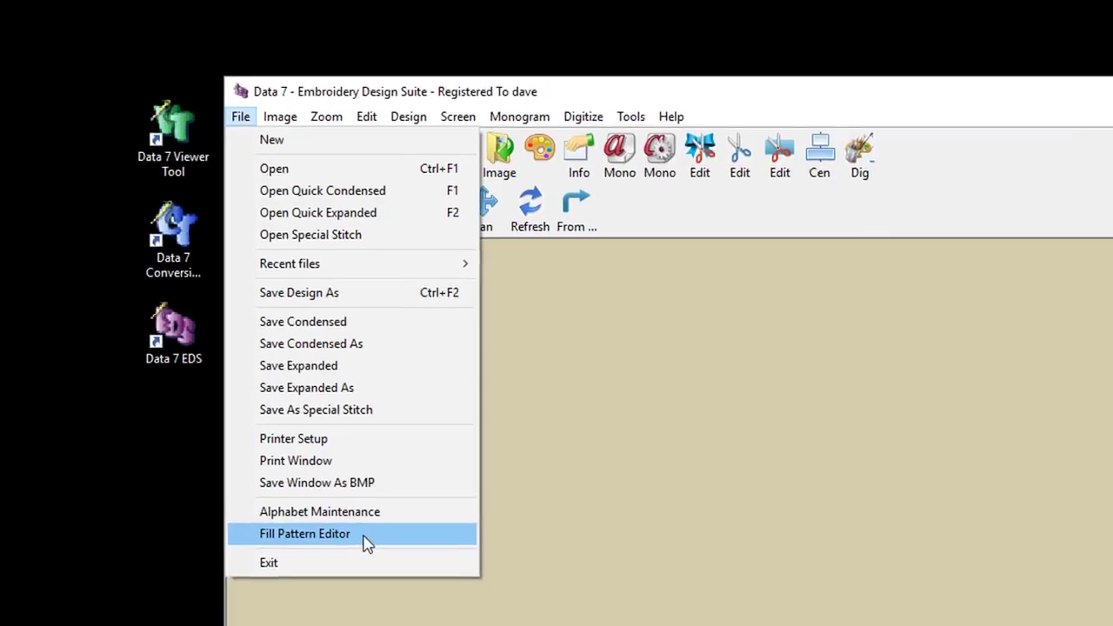
pyautogui.click(374, 589)
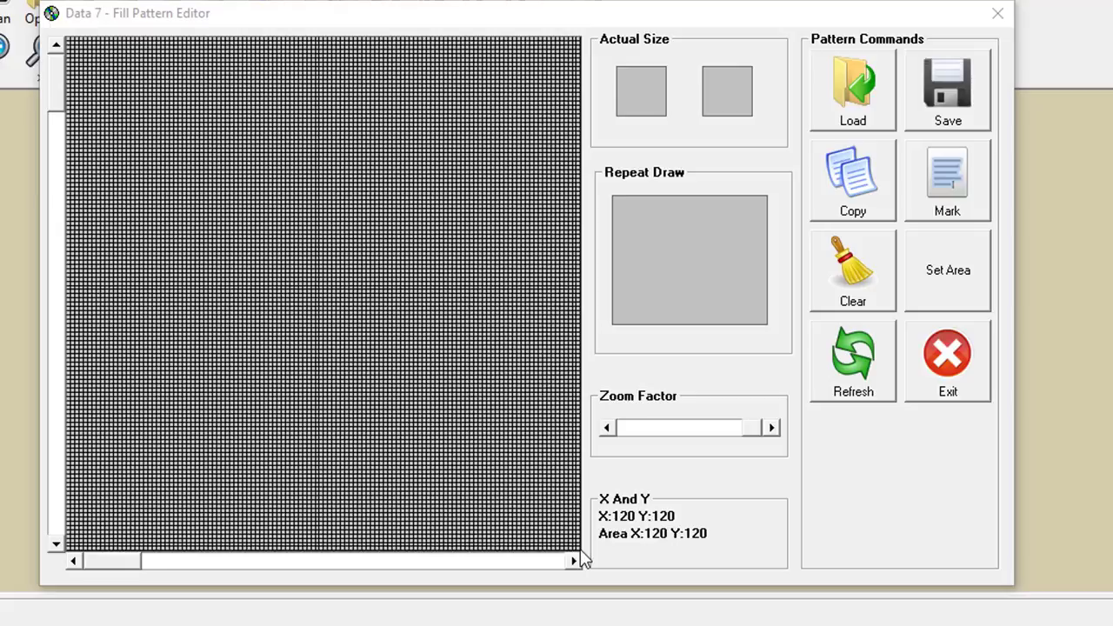
pyautogui.click(219, 124)
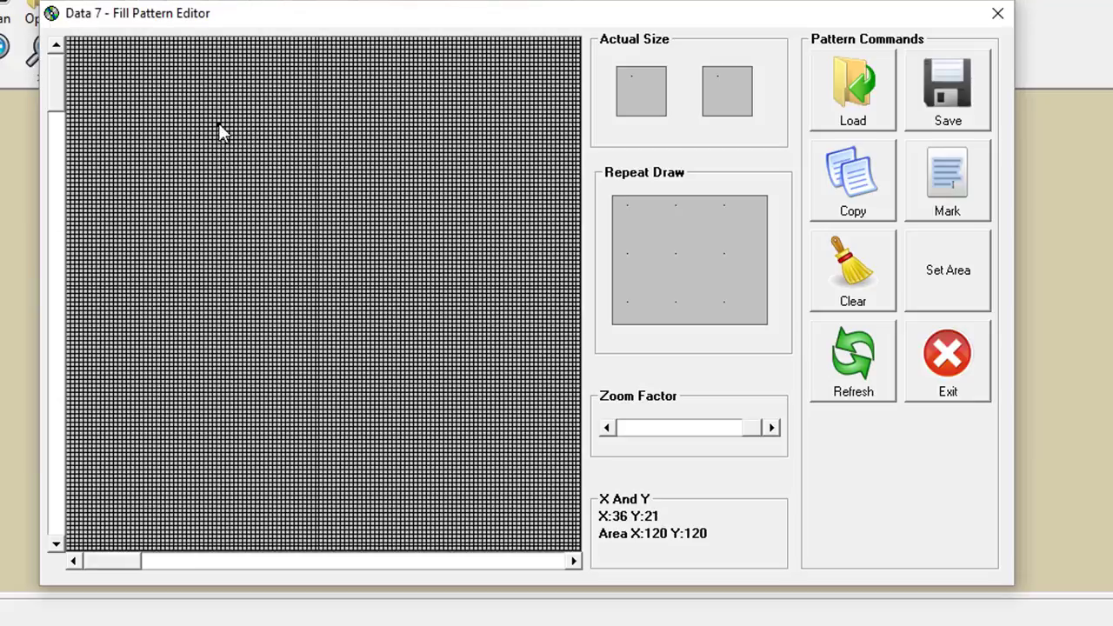
pyautogui.rightClick(219, 124)
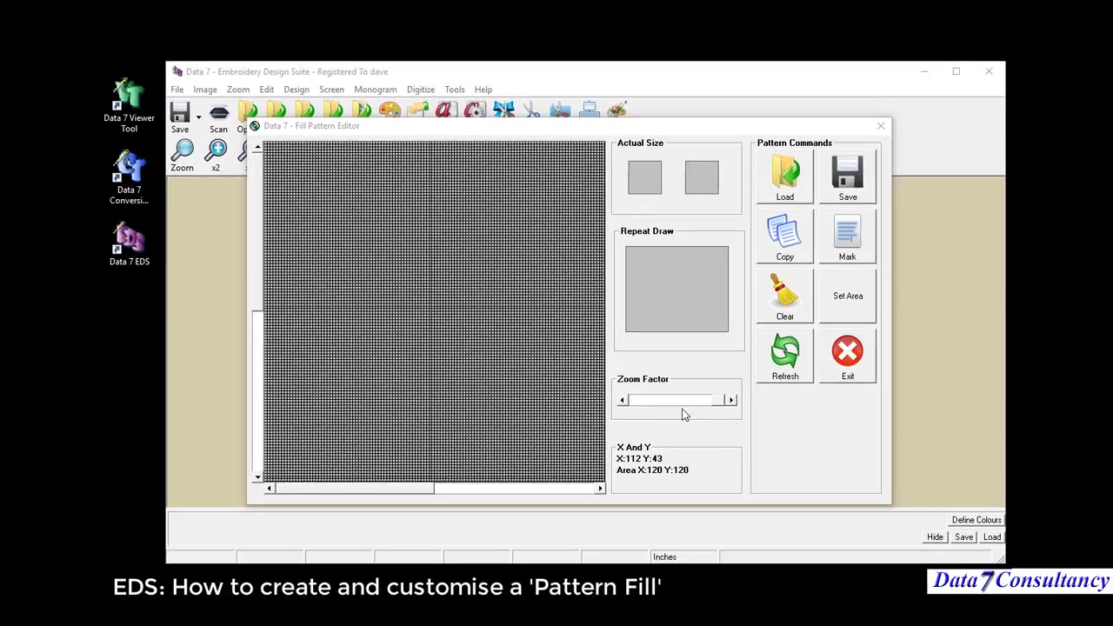
# Step: Examine the drawing grid at different zoom factors and scroll positions
pyautogui.click(657, 403)
pyautogui.click(643, 402)
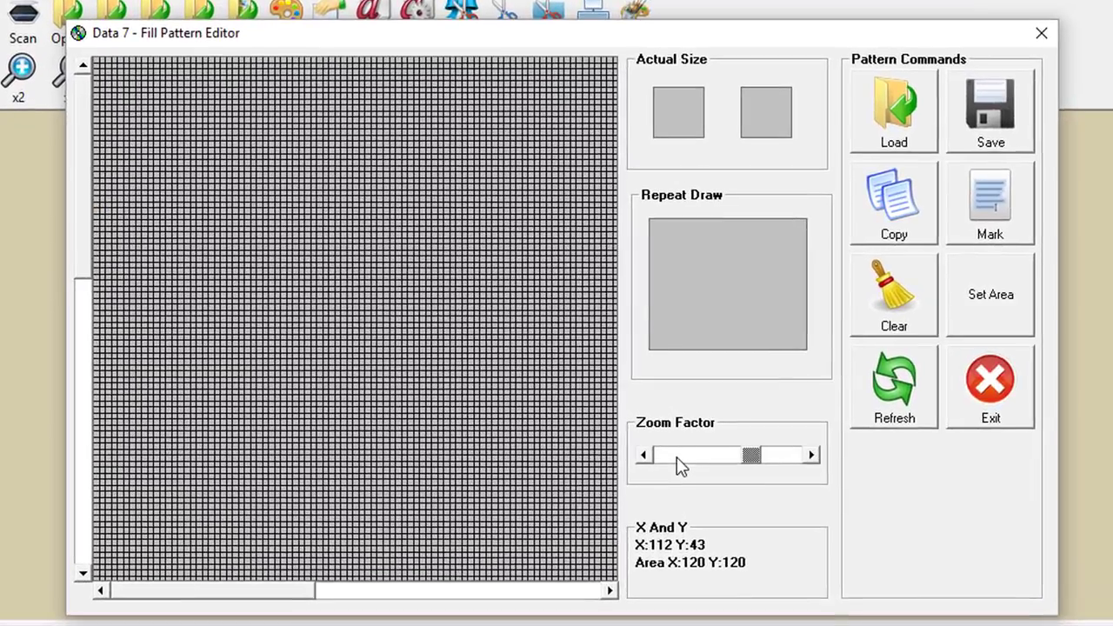
pyautogui.click(643, 401)
pyautogui.click(733, 459)
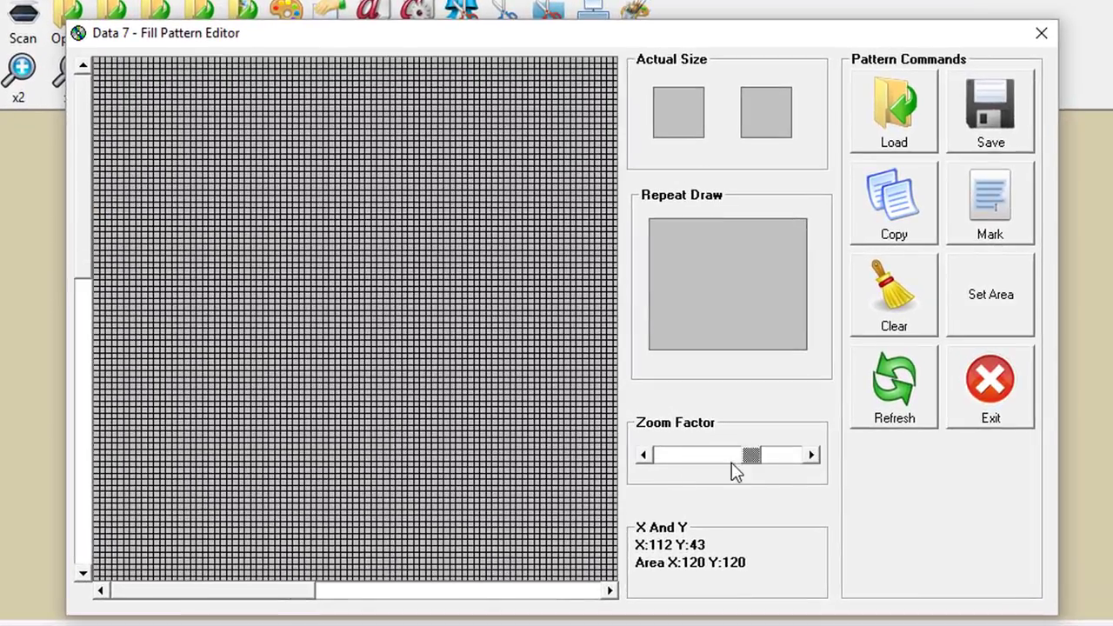
pyautogui.click(409, 602)
pyautogui.moveTo(333, 599); pyautogui.dragTo(255, 599)
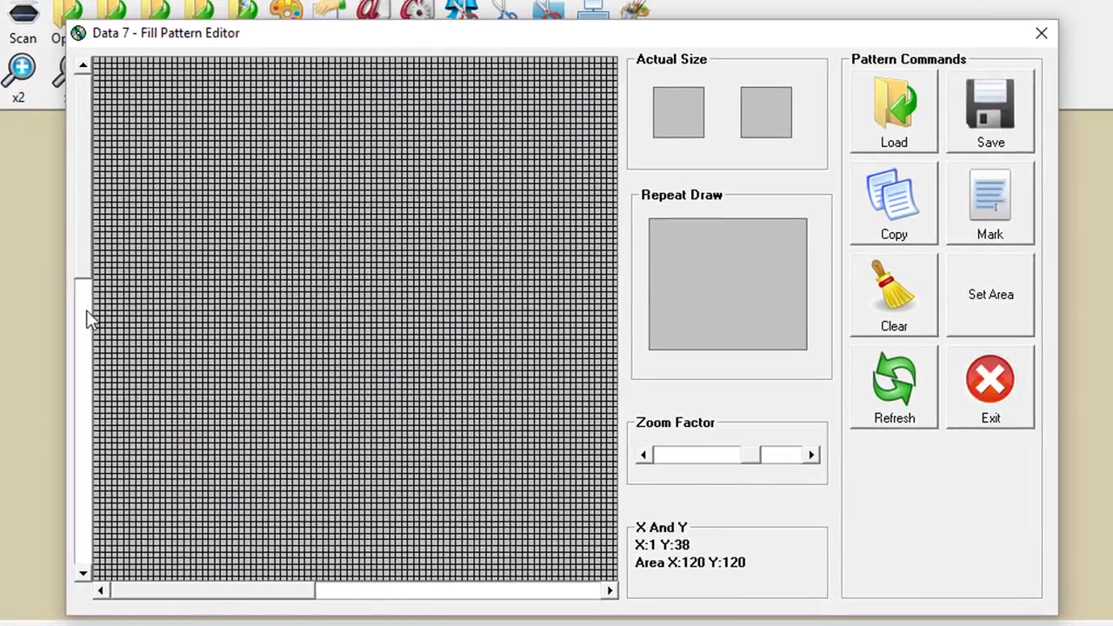
pyautogui.click(89, 318)
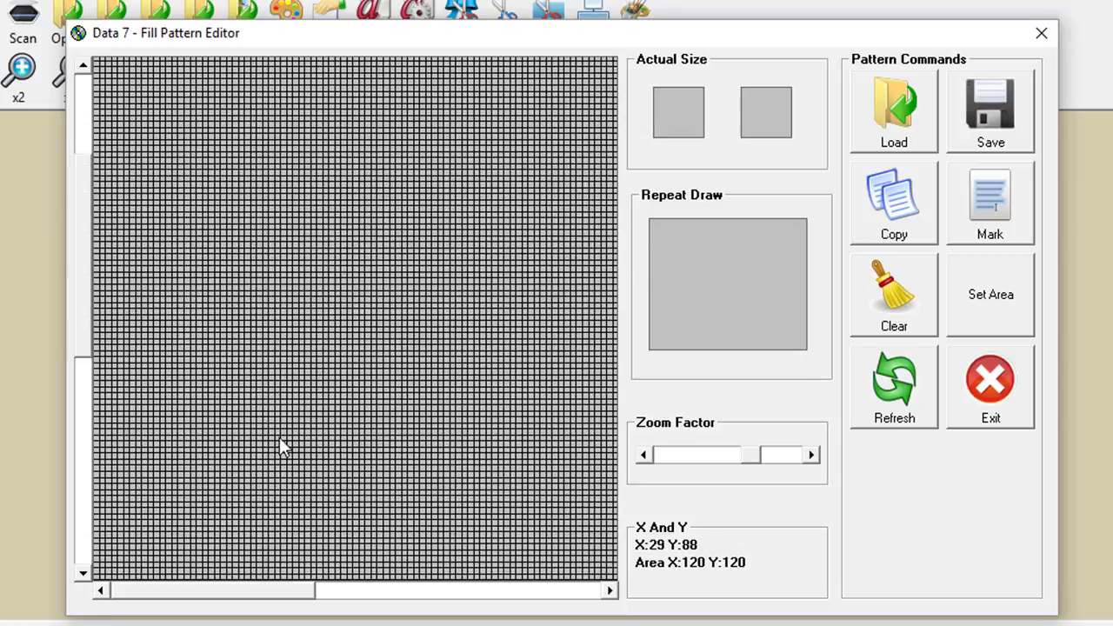
pyautogui.moveTo(754, 454); pyautogui.dragTo(818, 467)
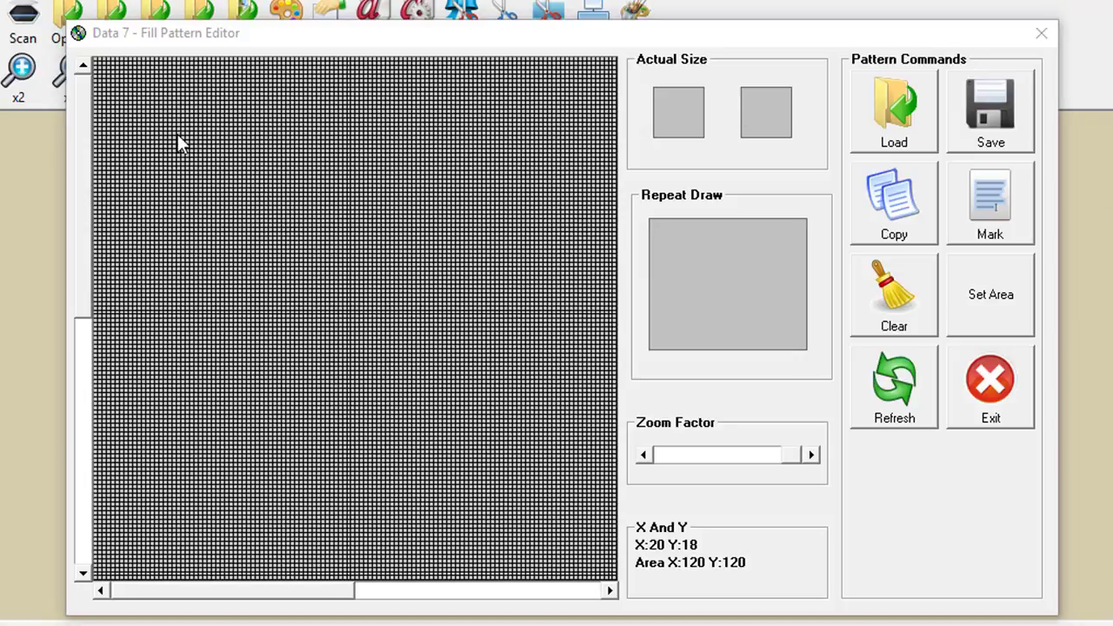
pyautogui.click(777, 460)
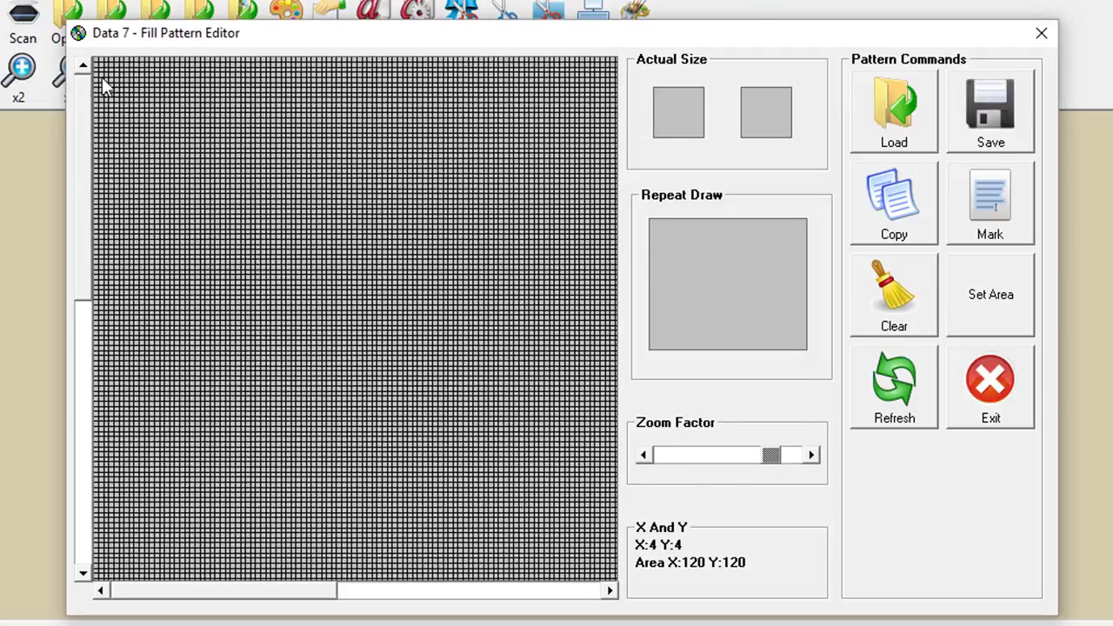
pyautogui.click(190, 599)
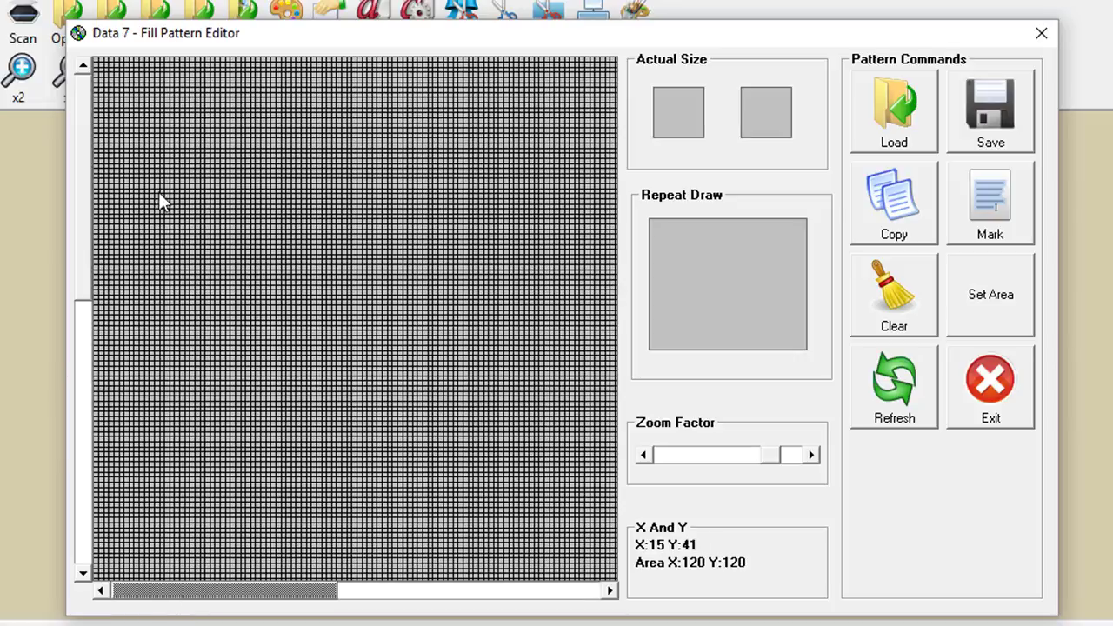
# Step: Draw a vertical line downward on the pattern grid, starting at X:10 Y:10
pyautogui.click(142, 102)
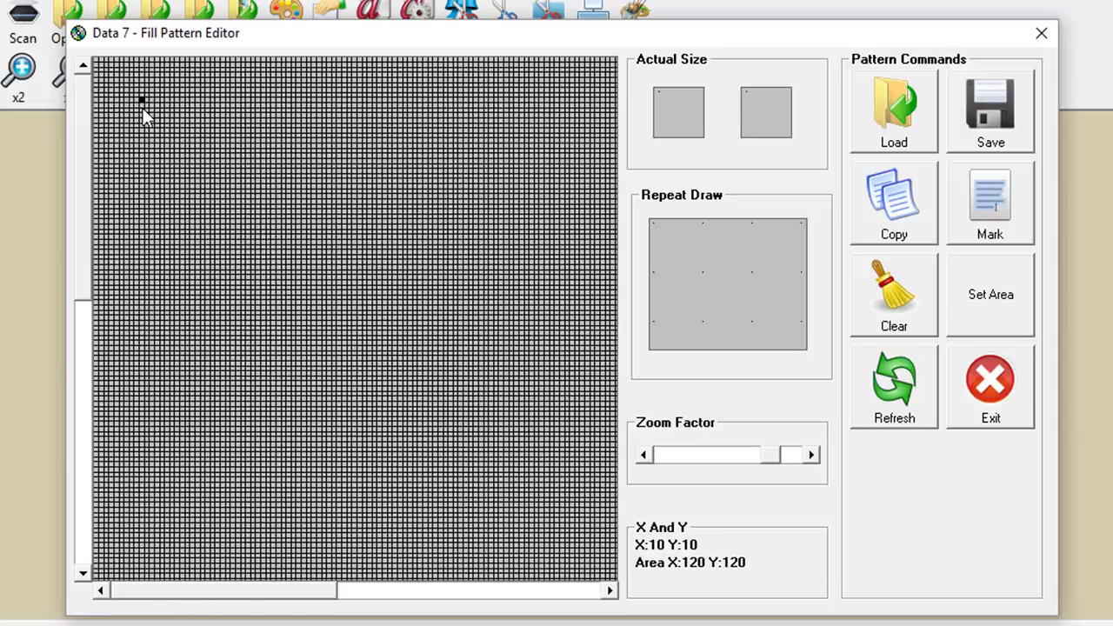
pyautogui.click(142, 105)
pyautogui.click(141, 114)
pyautogui.click(141, 110)
pyautogui.moveTo(141, 123); pyautogui.dragTo(141, 231)
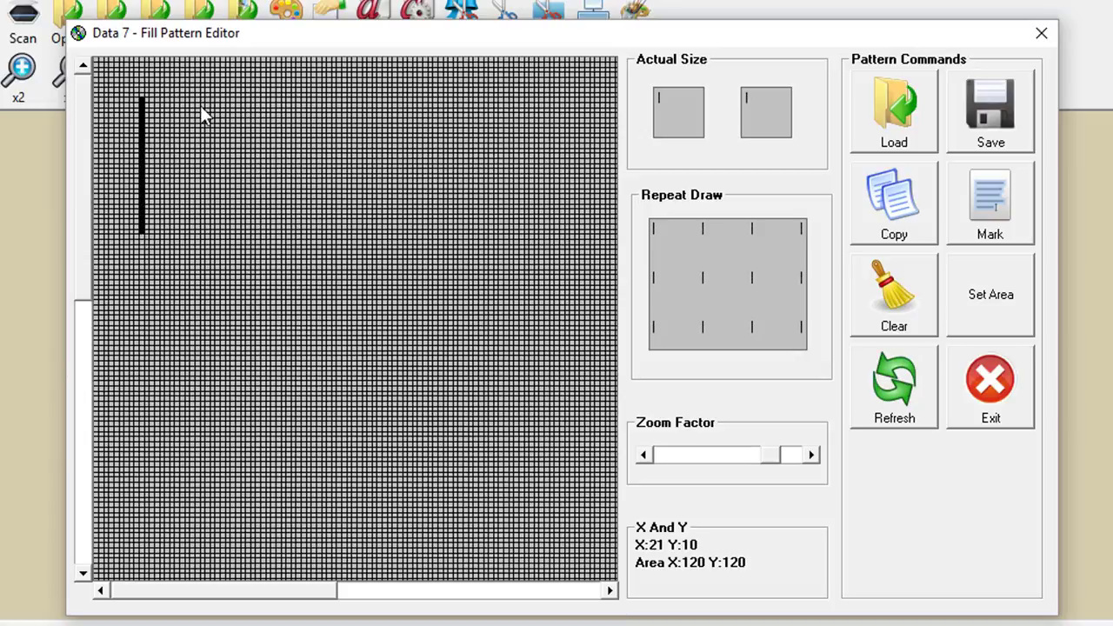
# Step: Draw a rough open-topped circle beside the line, reshape its left side, and add another vertical line to its right
pyautogui.moveTo(198, 121)
pyautogui.mouseDown()
pyautogui.moveTo(231, 105)
pyautogui.moveTo(272, 105)
pyautogui.moveTo(315, 131)
pyautogui.moveTo(317, 204)
pyautogui.moveTo(276, 230)
pyautogui.moveTo(234, 223)
pyautogui.moveTo(201, 125)
pyautogui.moveTo(281, 108)
pyautogui.mouseUp()
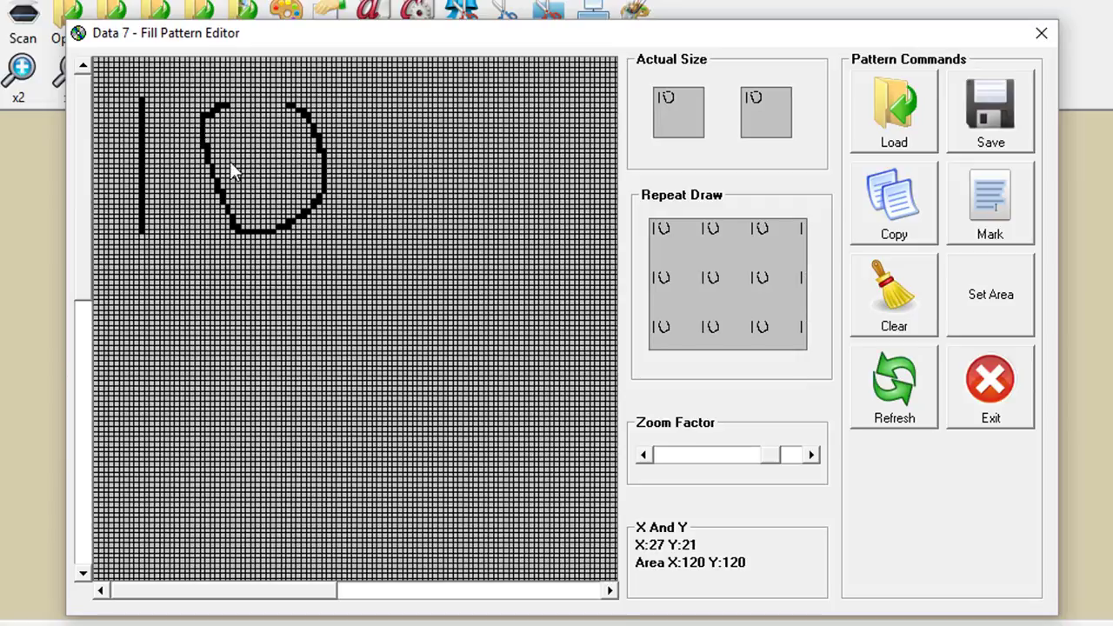
pyautogui.moveTo(204, 150); pyautogui.dragTo(228, 222)
pyautogui.moveTo(207, 139); pyautogui.dragTo(224, 191)
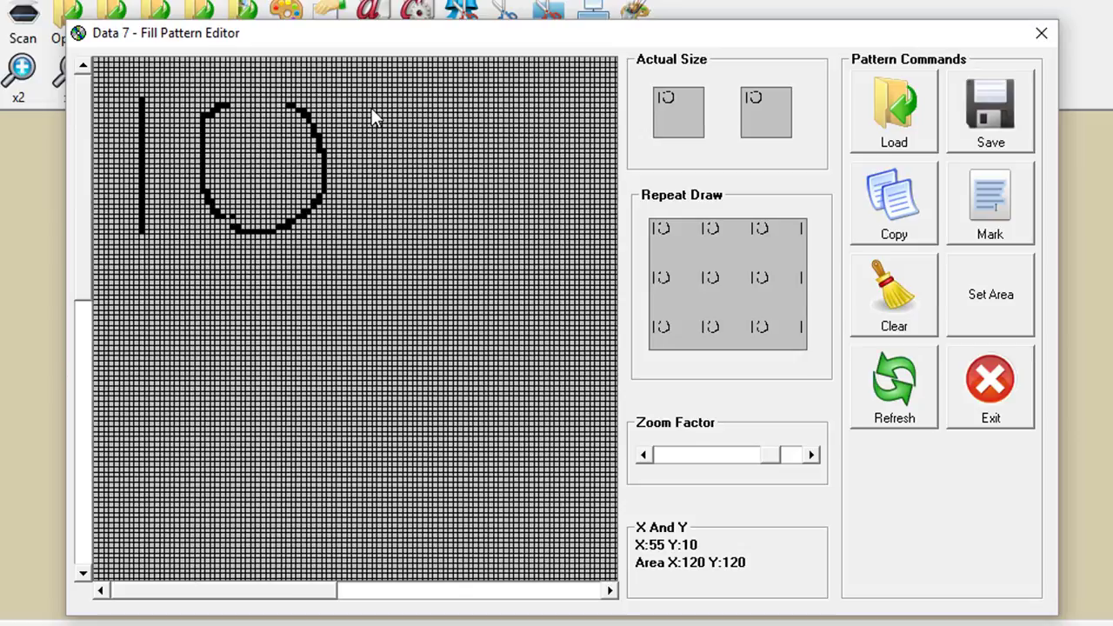
pyautogui.moveTo(382, 104); pyautogui.dragTo(382, 216)
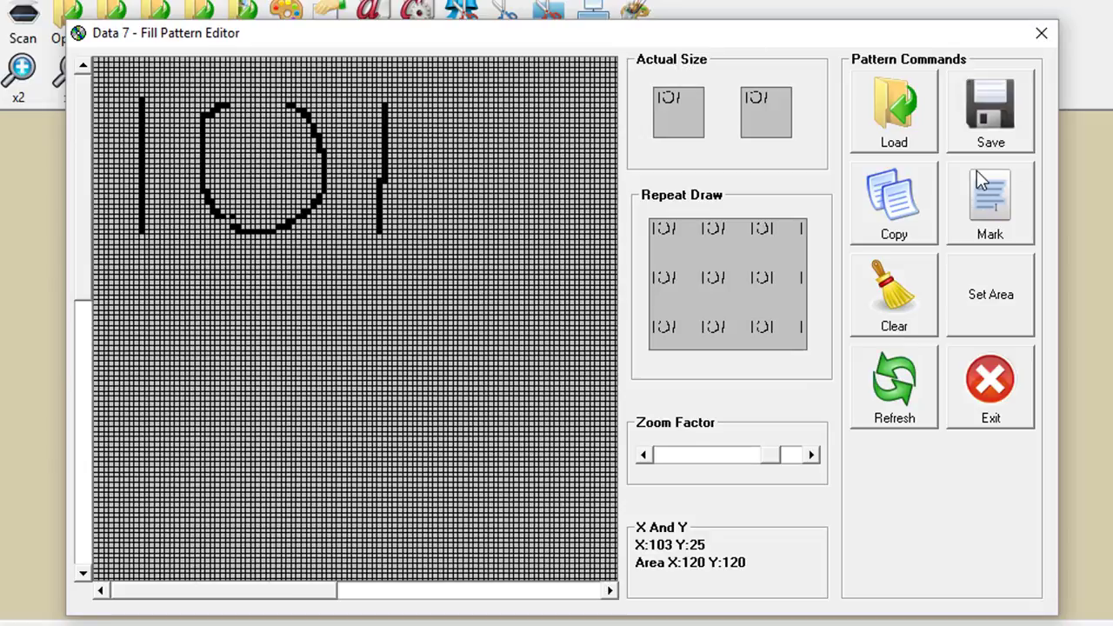
# Step: Save the fill pattern in the Designs folder under the file name 30
pyautogui.click(996, 106)
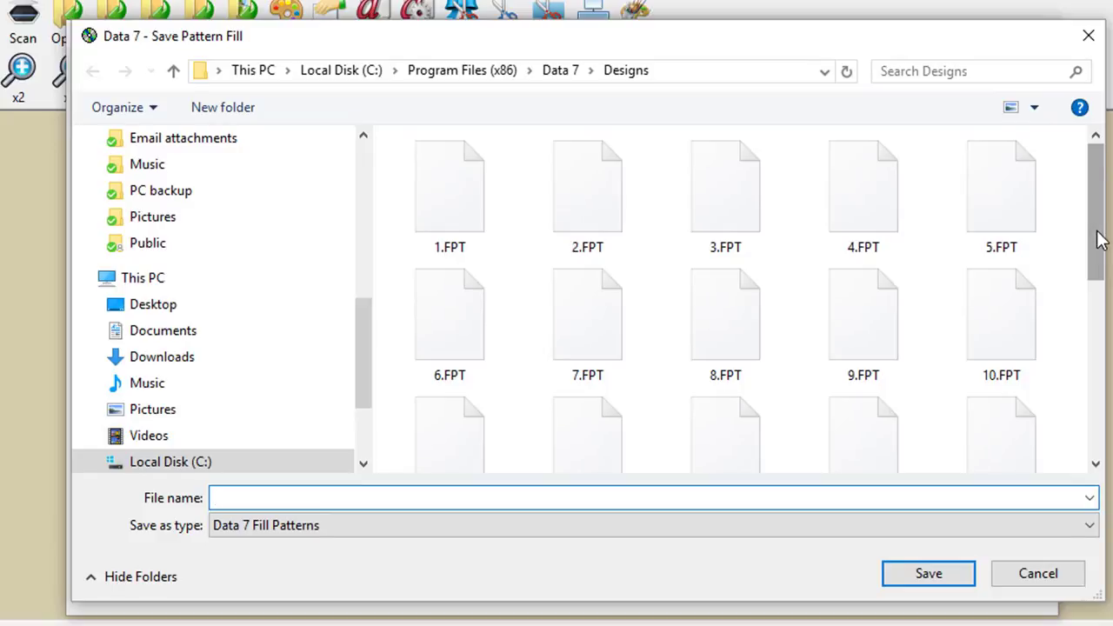
pyautogui.moveTo(1101, 240); pyautogui.dragTo(1101, 447)
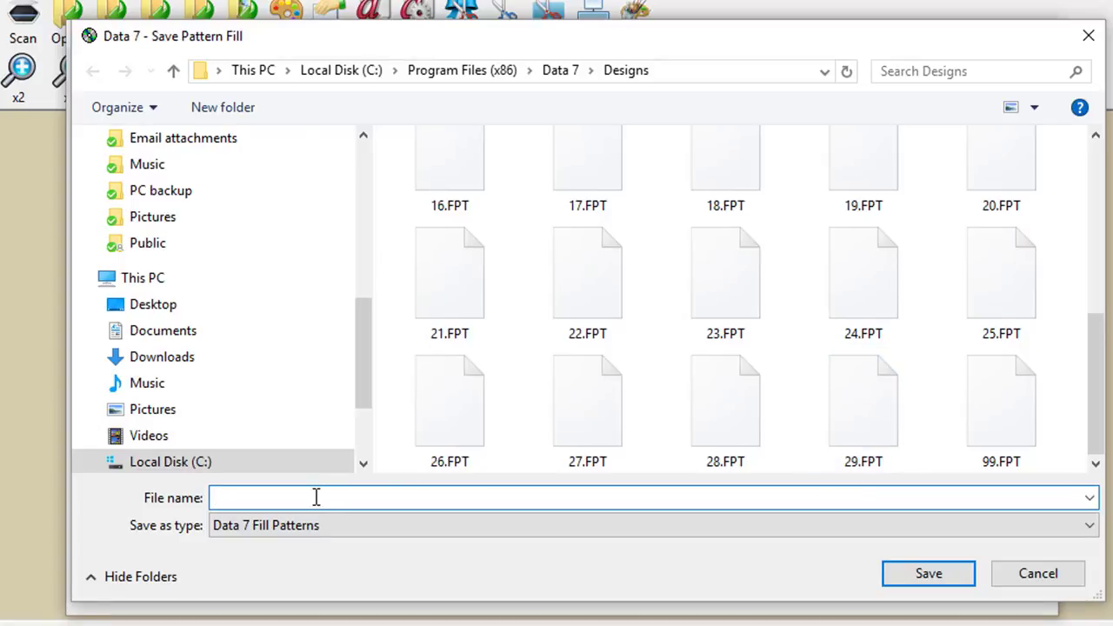
pyautogui.write('30')
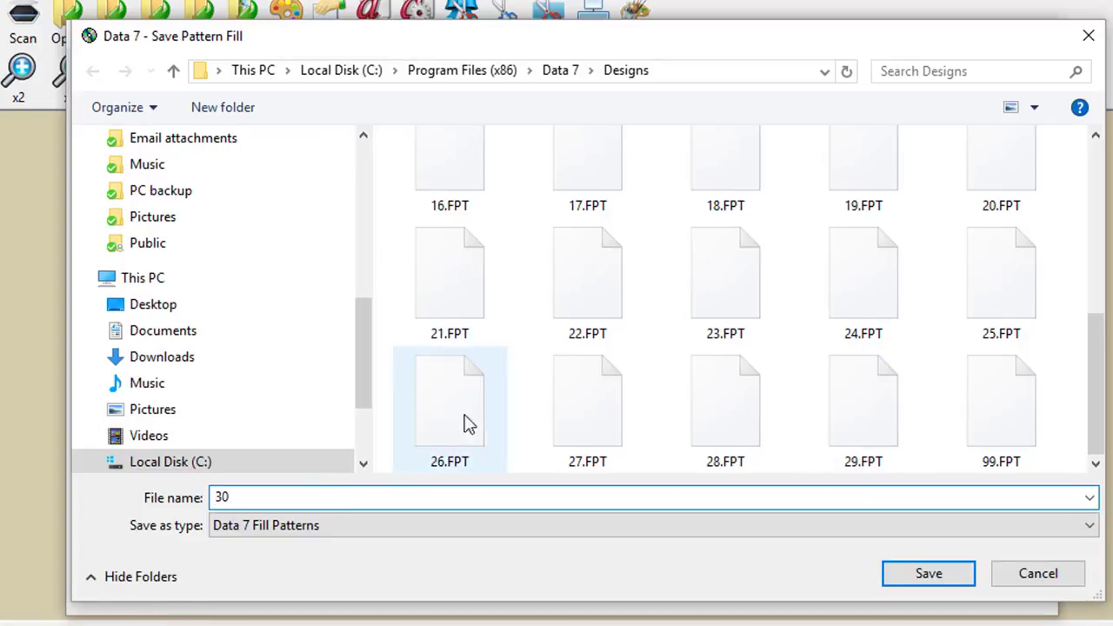
pyautogui.click(924, 574)
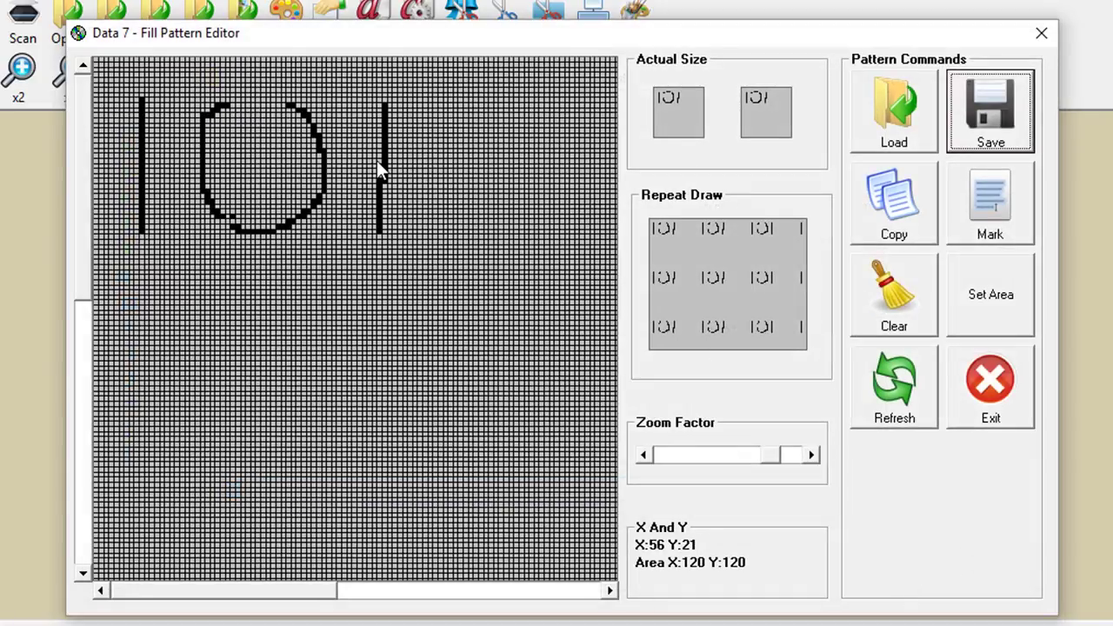
# Step: Set the pattern's repeat area to X:60 Y:38 around the drawn shapes, and tighten it to X:49 Y:37
pyautogui.click(970, 308)
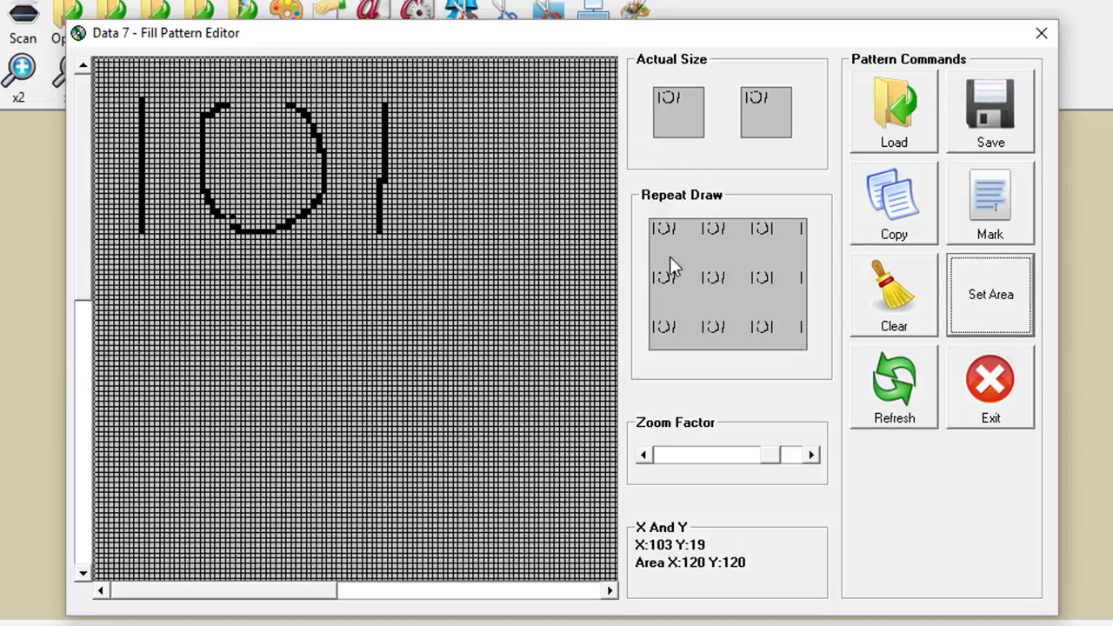
pyautogui.click(398, 246)
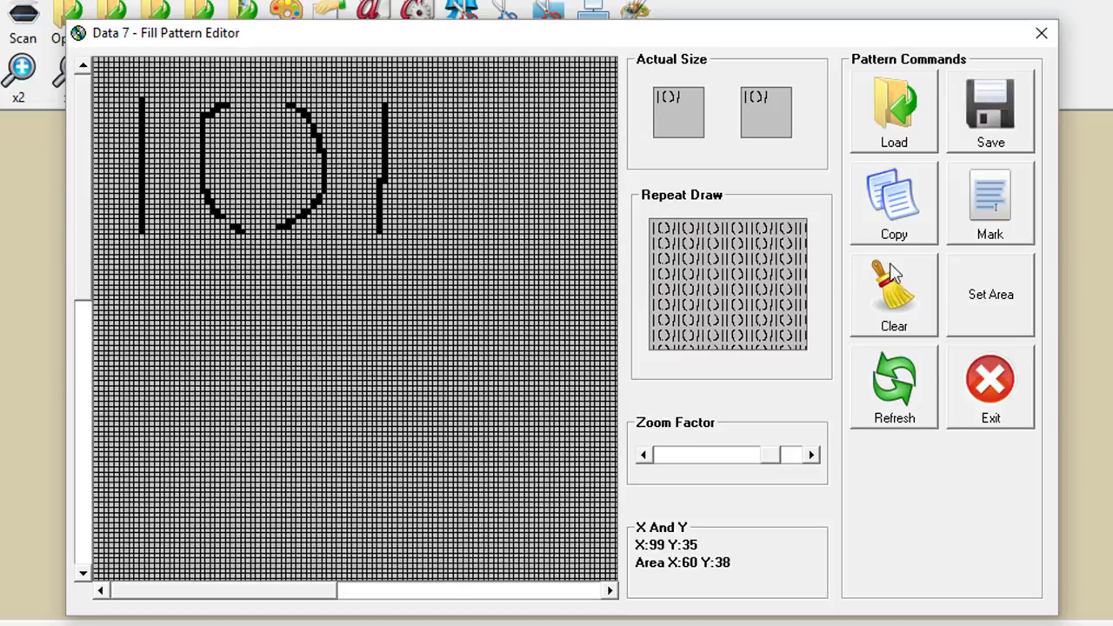
pyautogui.click(986, 303)
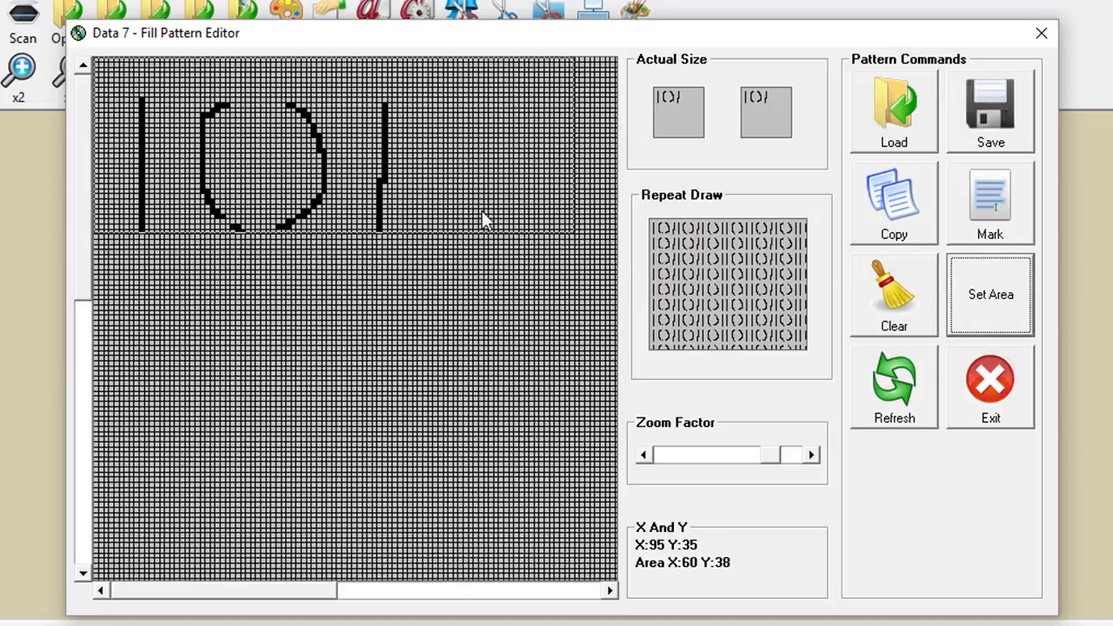
pyautogui.click(338, 243)
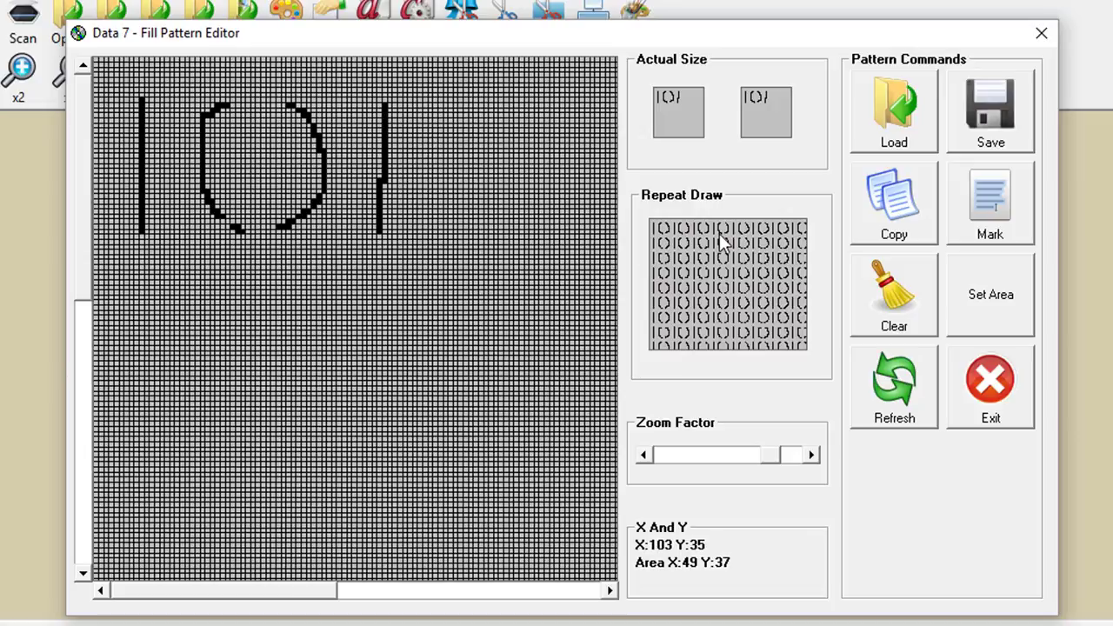
# Step: Save the pattern again over the existing file 30.FPT and confirm the replacement
pyautogui.click(983, 114)
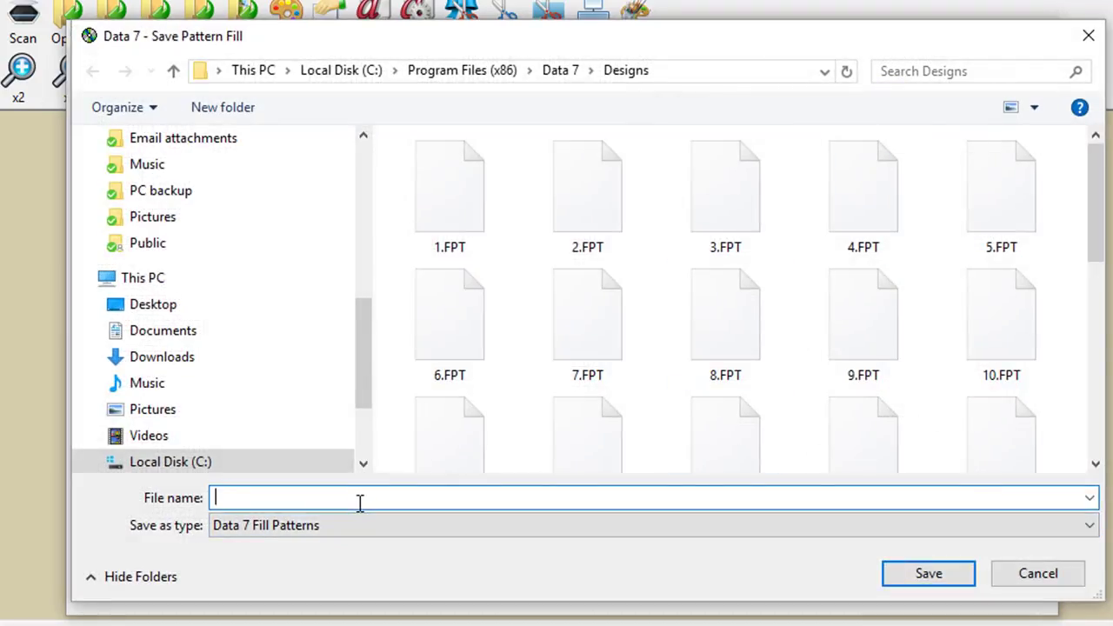
pyautogui.click(1099, 442)
pyautogui.click(1100, 442)
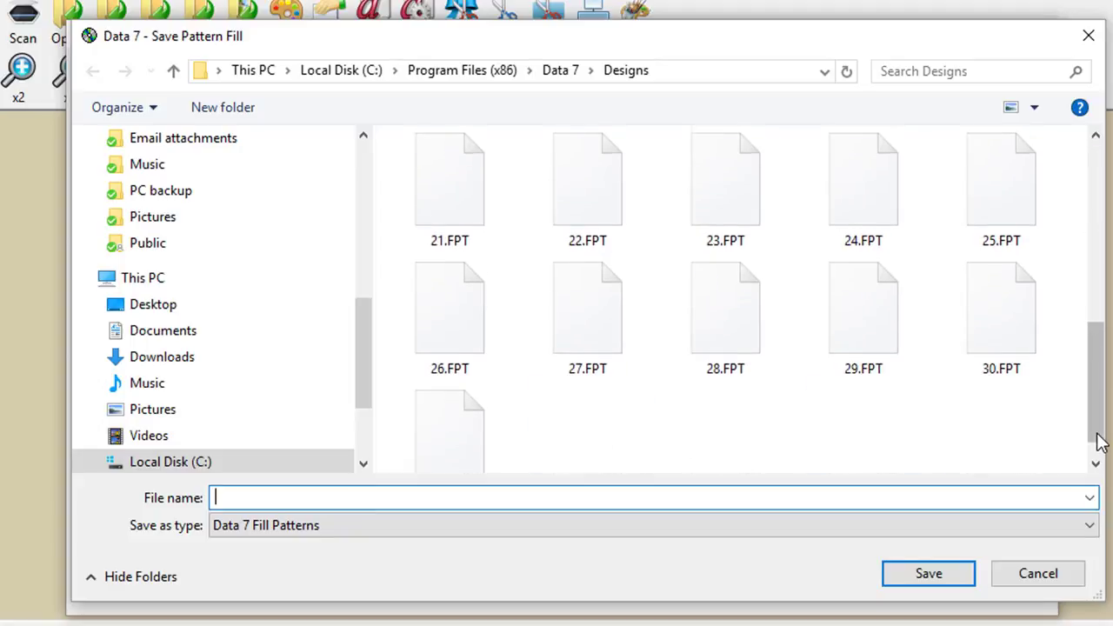
pyautogui.click(1007, 351)
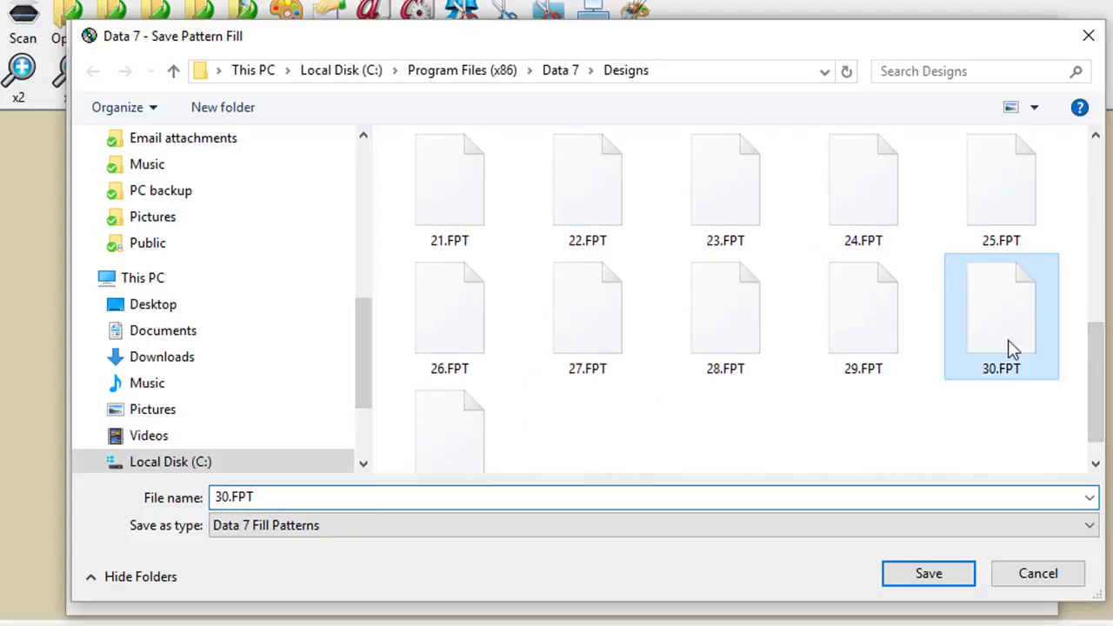
pyautogui.click(942, 583)
pyautogui.click(636, 317)
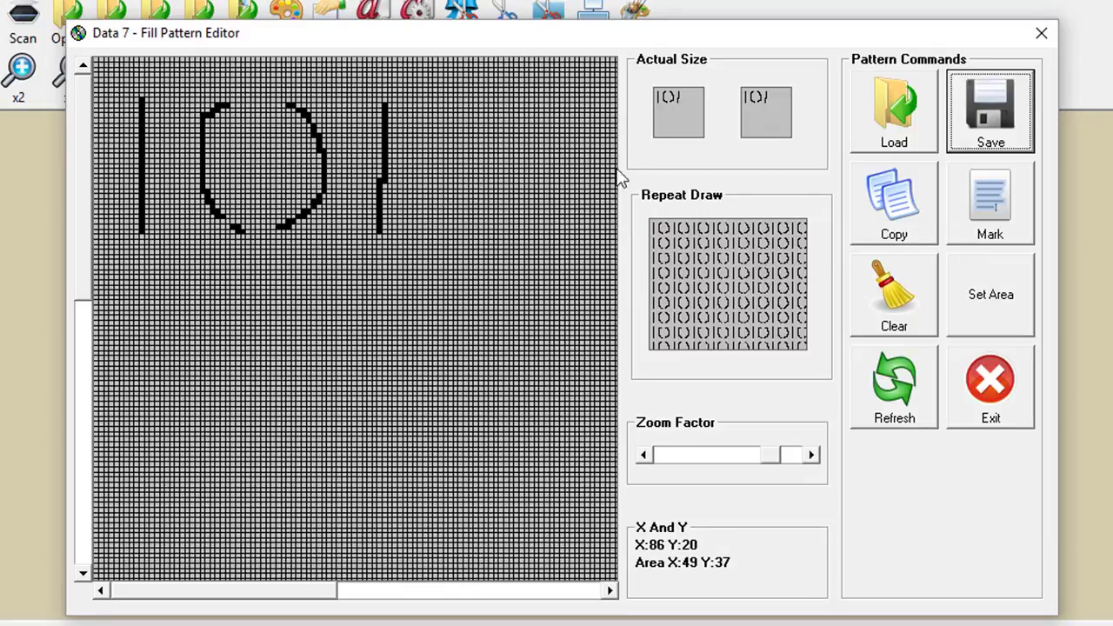
# Step: Mark the region around the right vertical line and place five copies of it in the empty parts of the grid
pyautogui.click(973, 206)
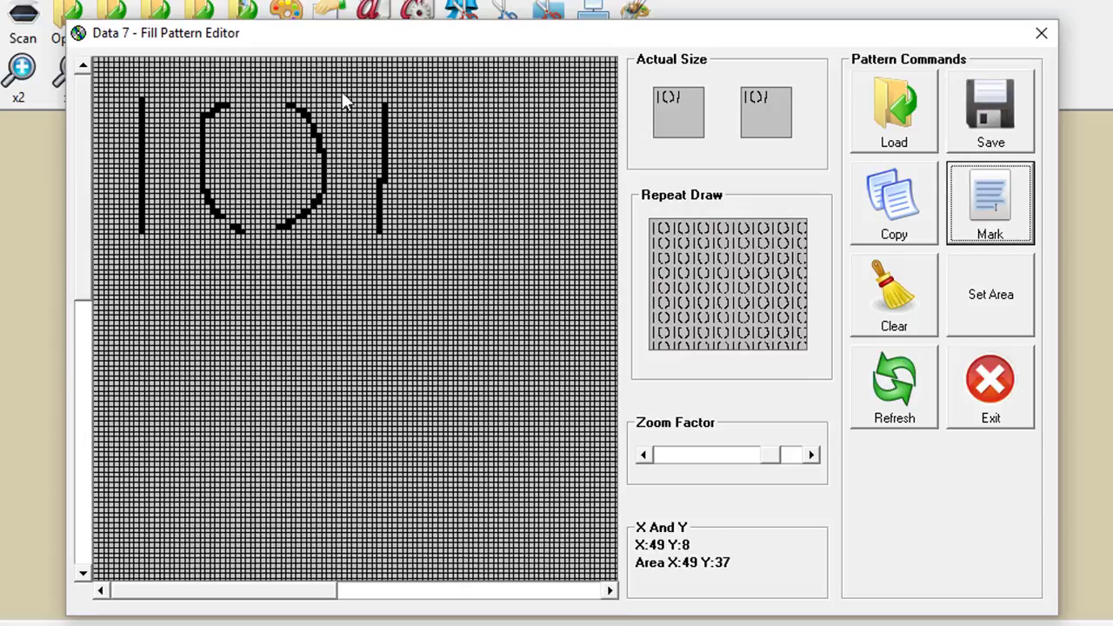
pyautogui.moveTo(342, 90); pyautogui.dragTo(422, 246)
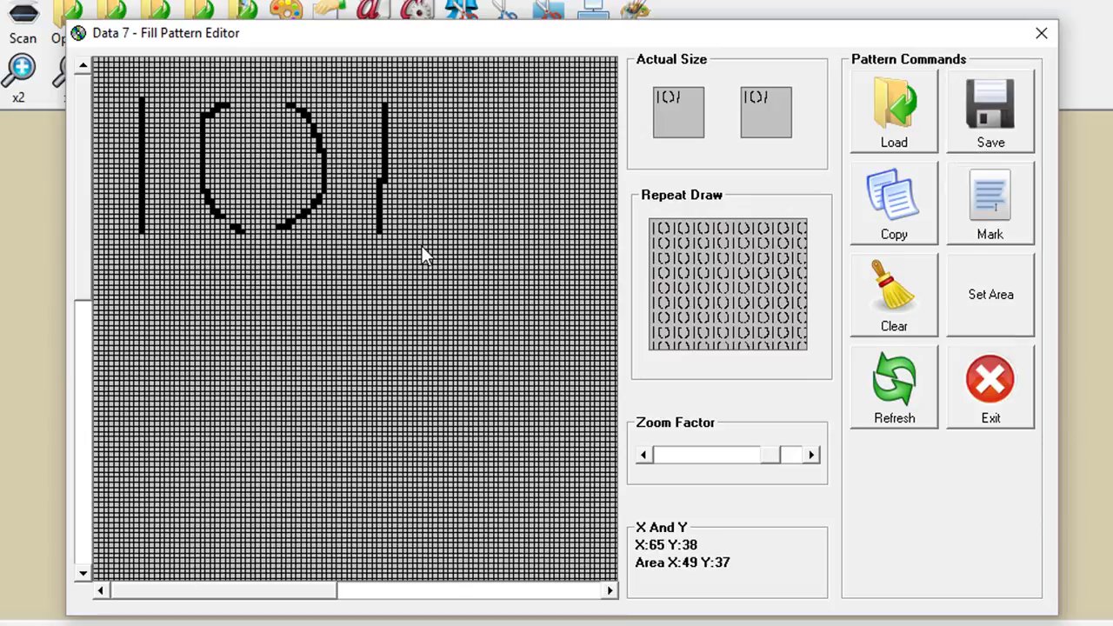
pyautogui.click(905, 223)
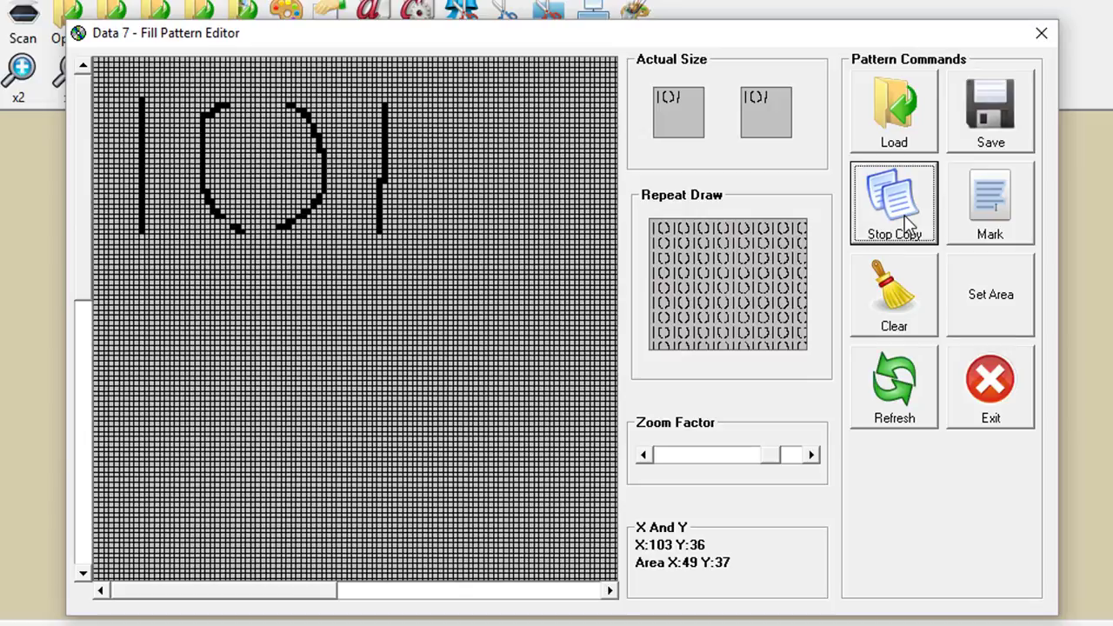
pyautogui.click(158, 329)
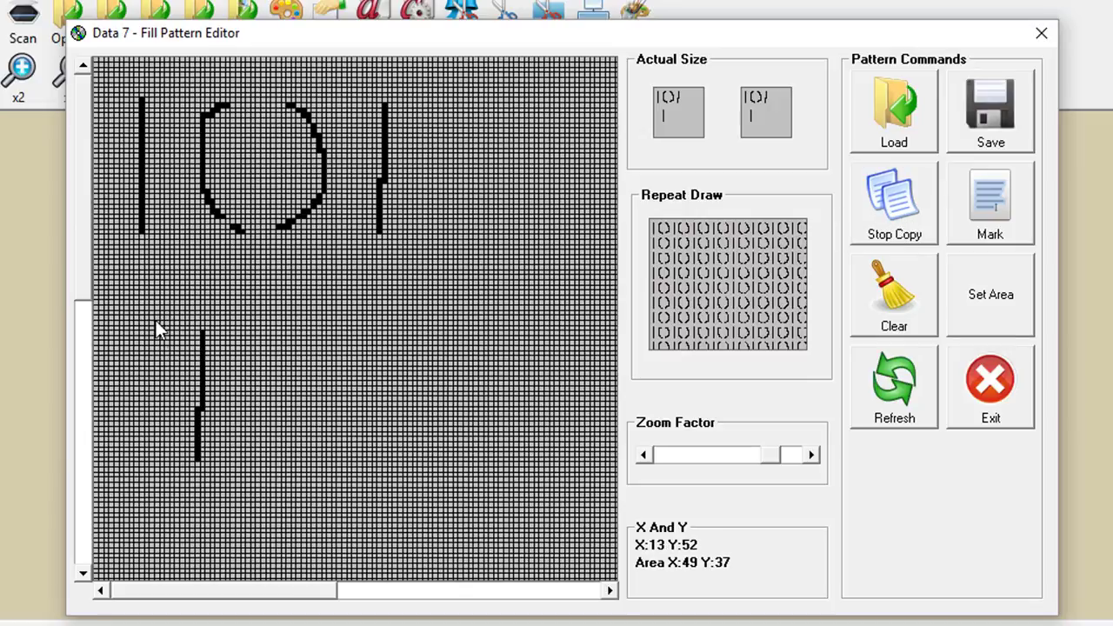
pyautogui.click(302, 335)
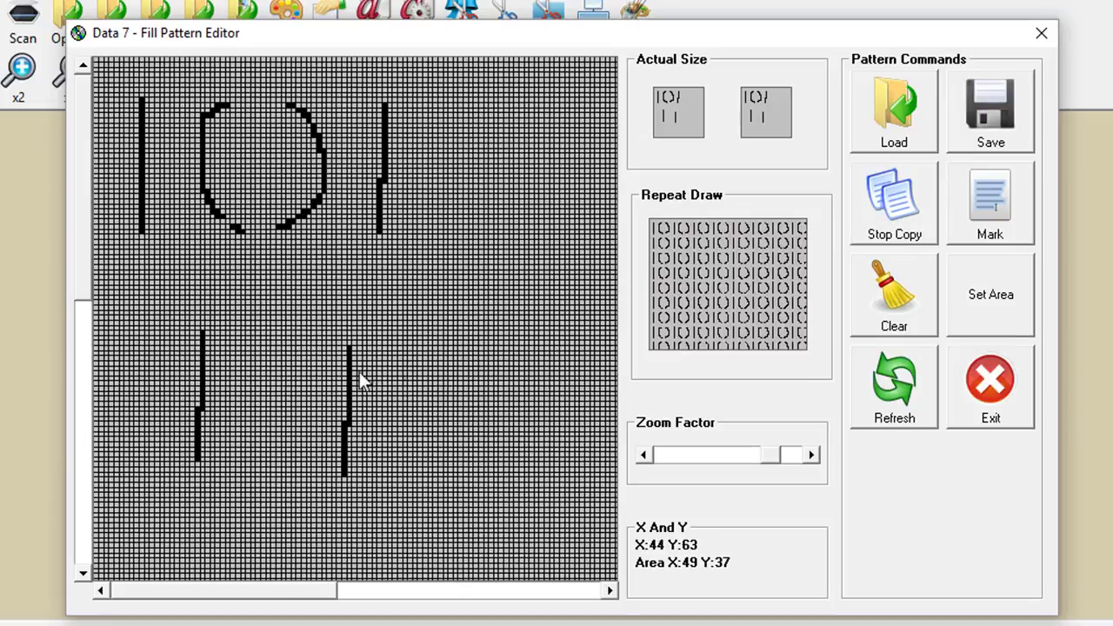
pyautogui.click(414, 358)
pyautogui.click(459, 206)
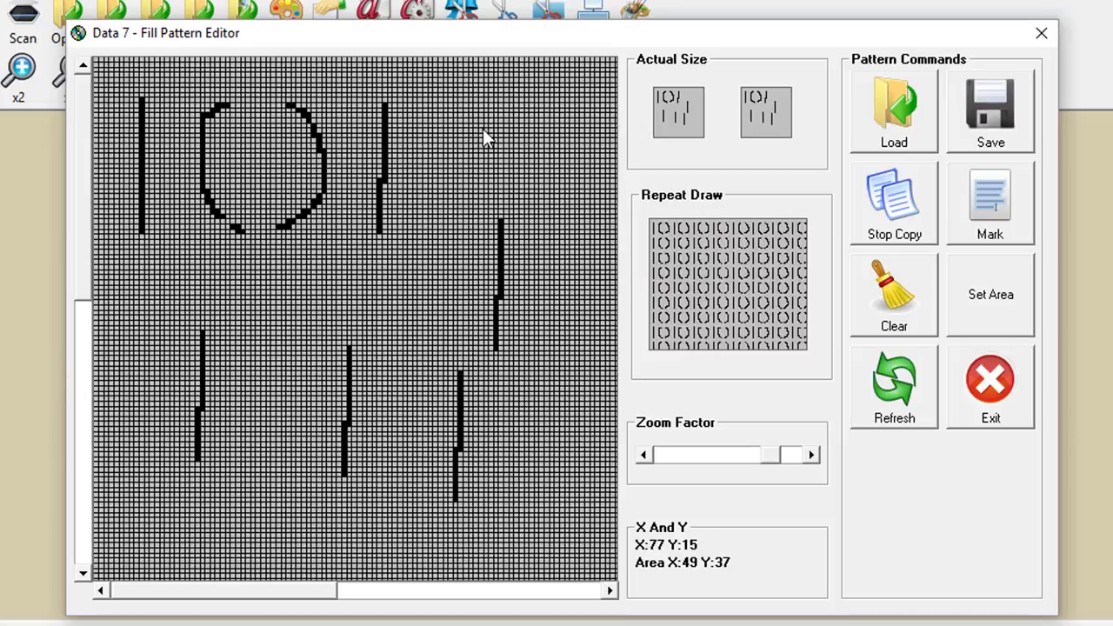
pyautogui.click(482, 130)
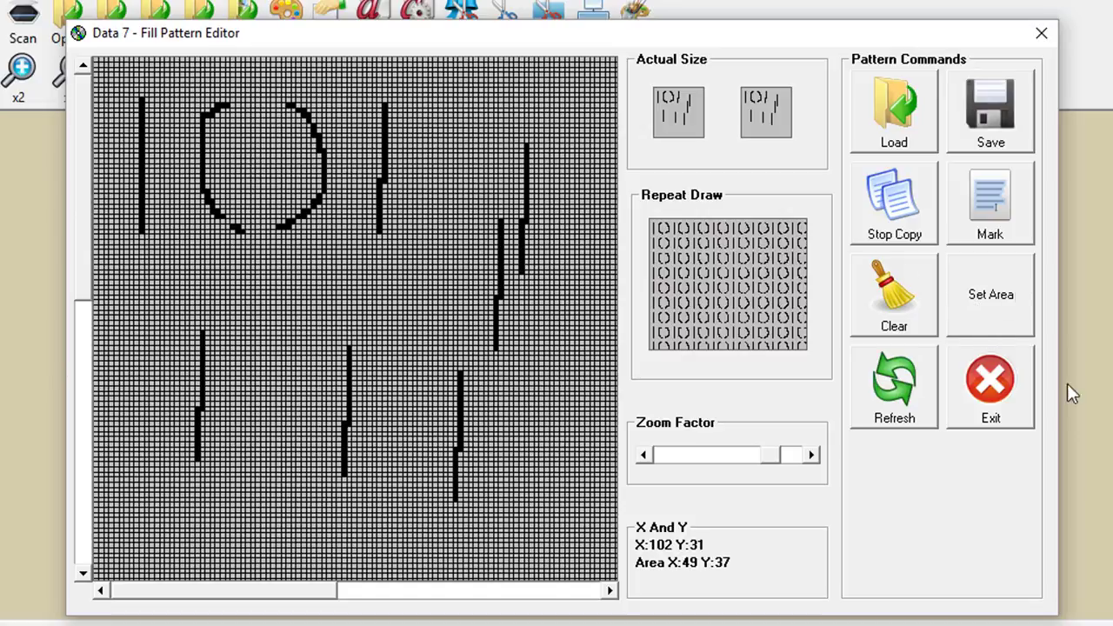
# Step: Exit the Fill Pattern Editor and open the condensed design FILL 1 AND FILL 2.QCD from the _images- folder
pyautogui.click(990, 393)
pyautogui.click(527, 385)
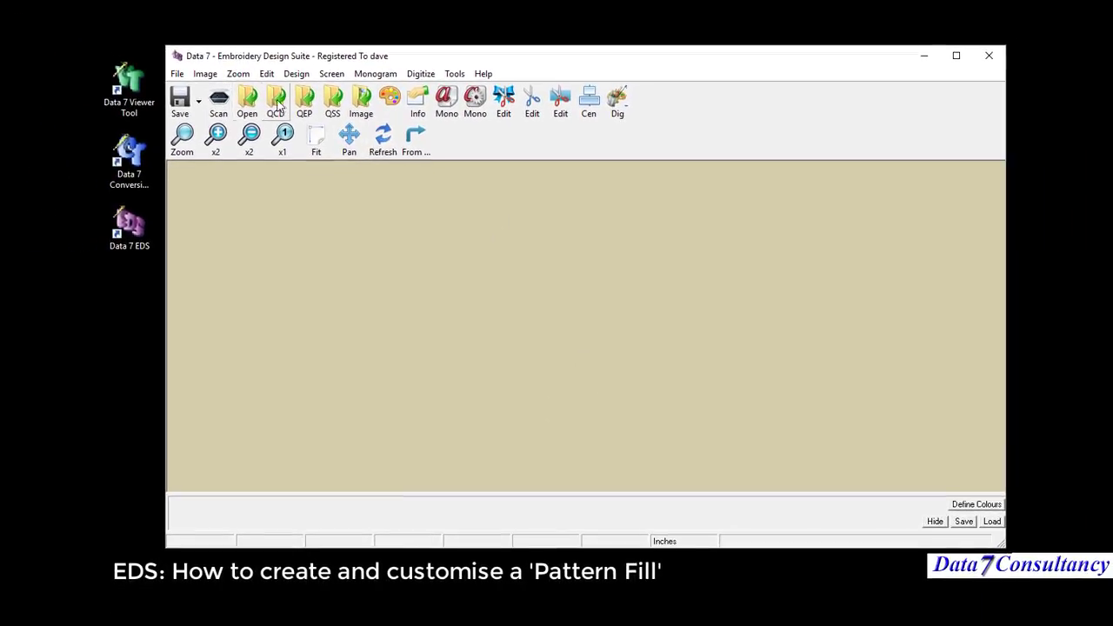
pyautogui.click(277, 105)
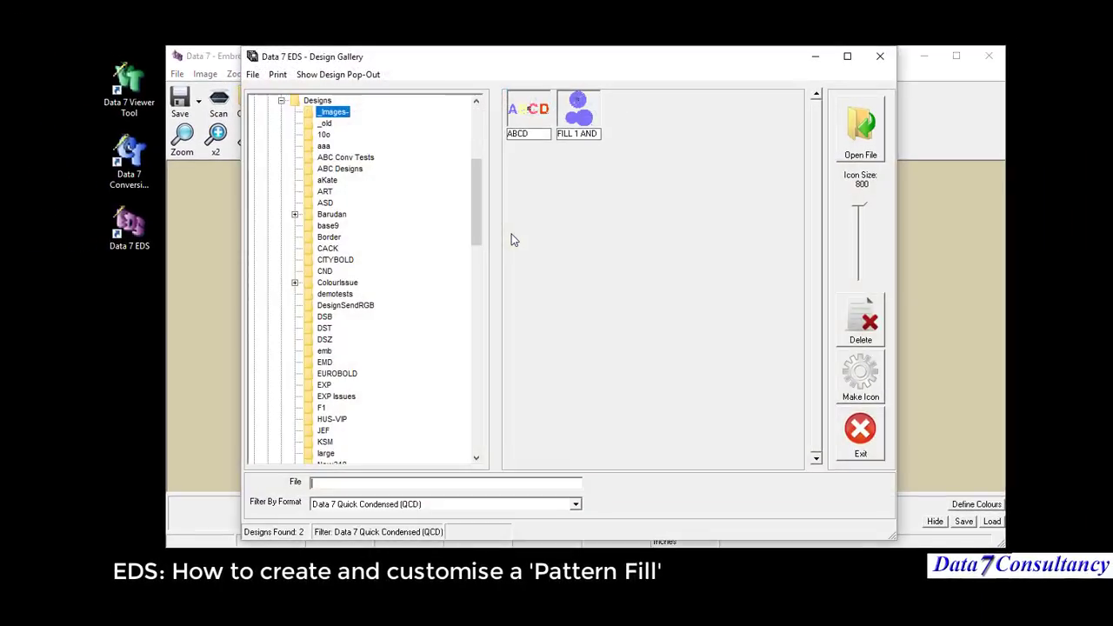
pyautogui.click(582, 120)
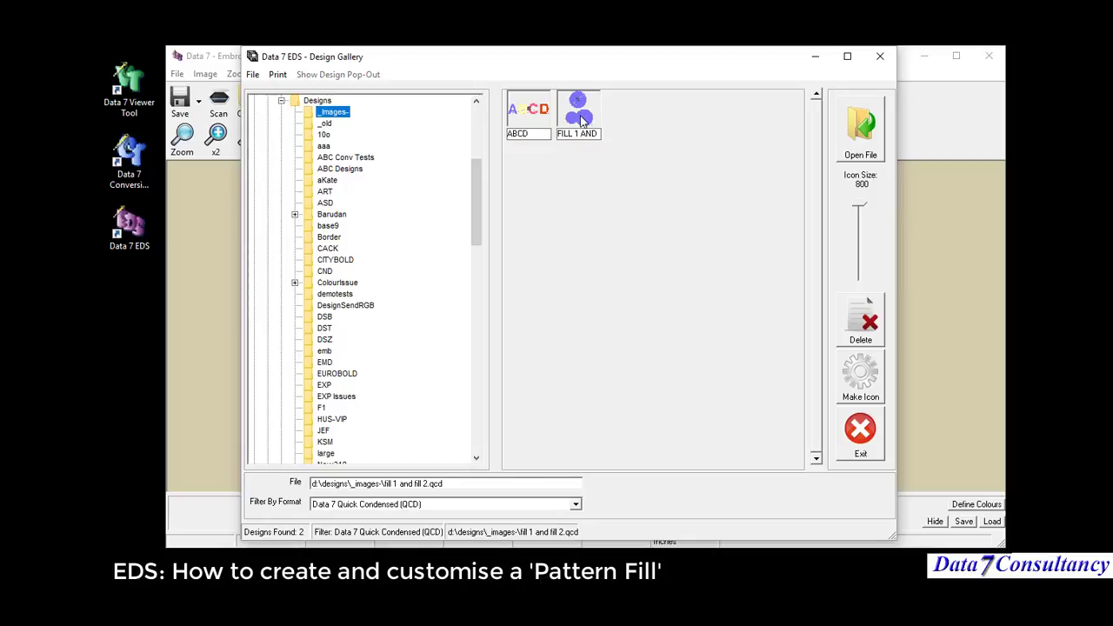
pyautogui.click(868, 141)
pyautogui.click(561, 342)
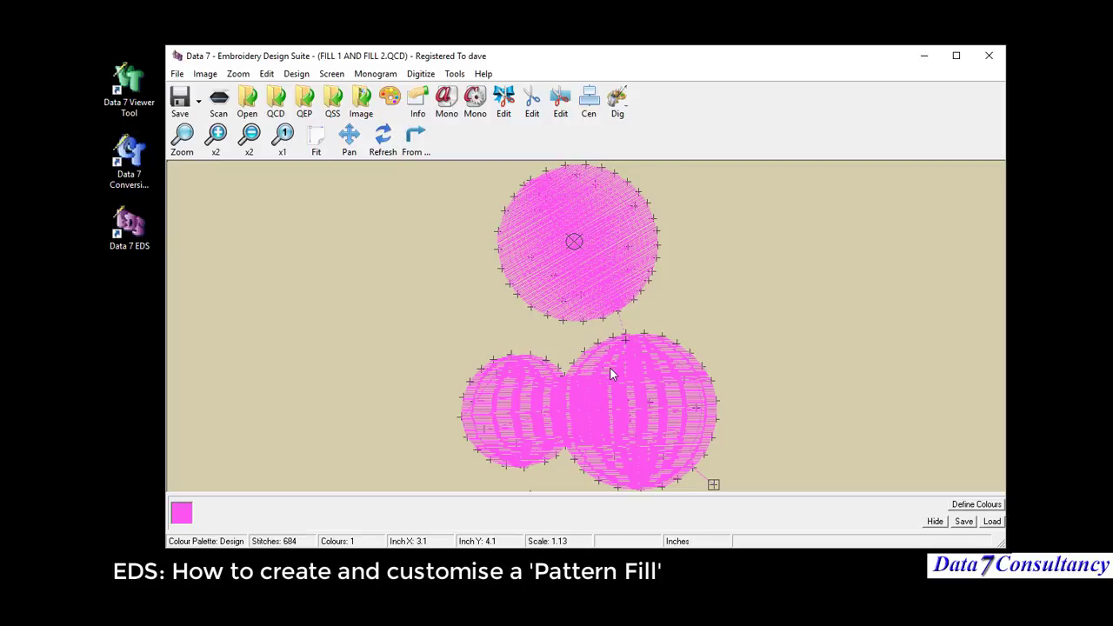
# Step: Start point editing on the design and move the point cursor to the insertion position in the large lower circle
pyautogui.rightClick(695, 319)
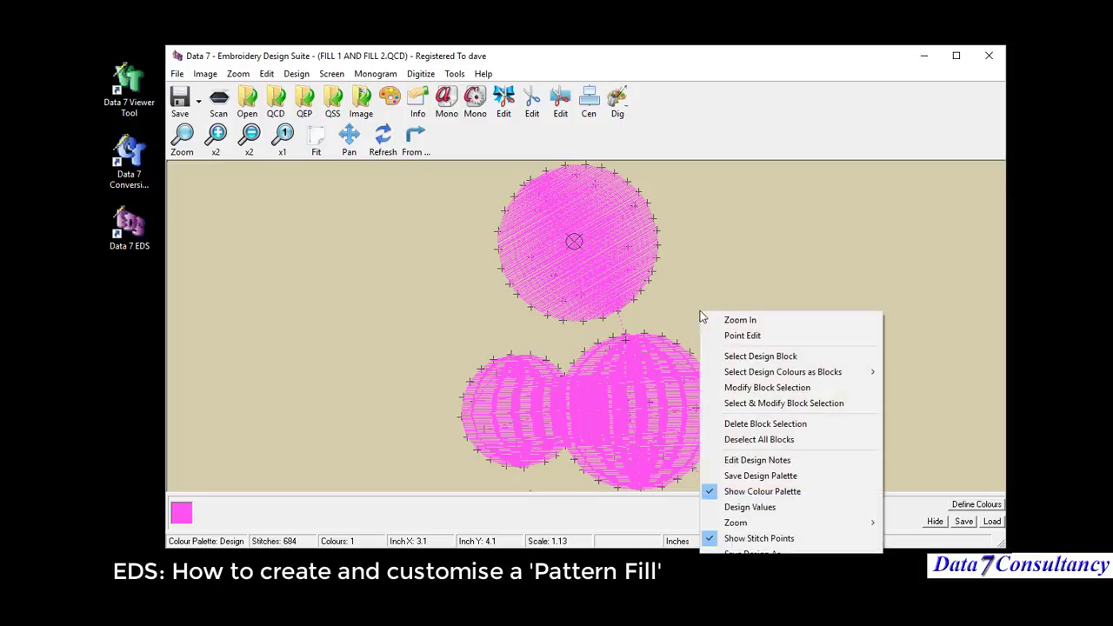
pyautogui.click(755, 335)
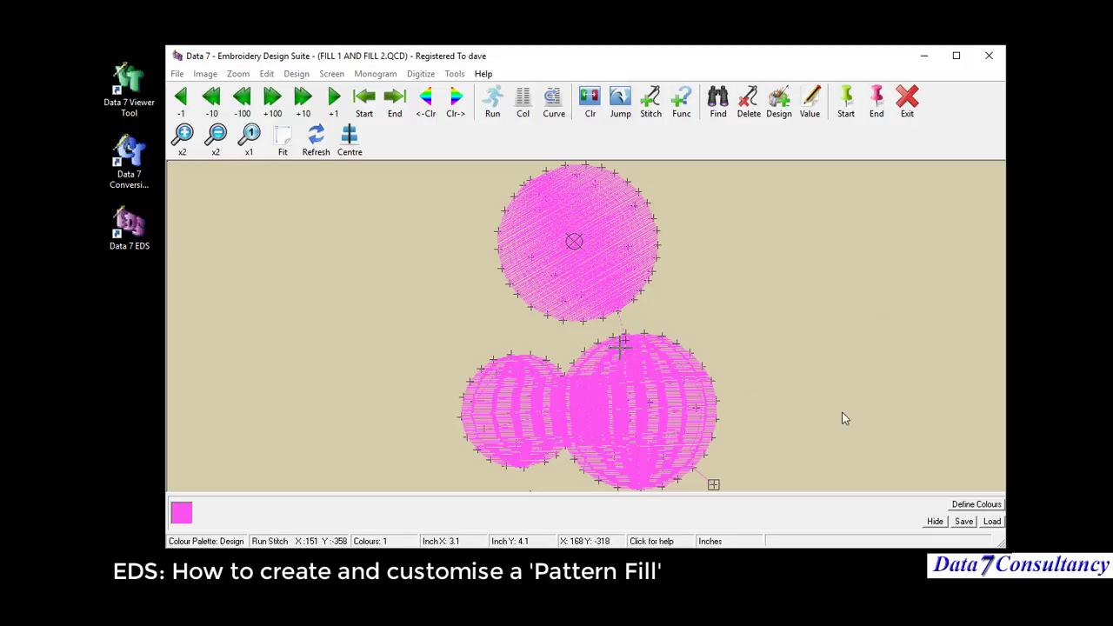
pyautogui.press('Right')
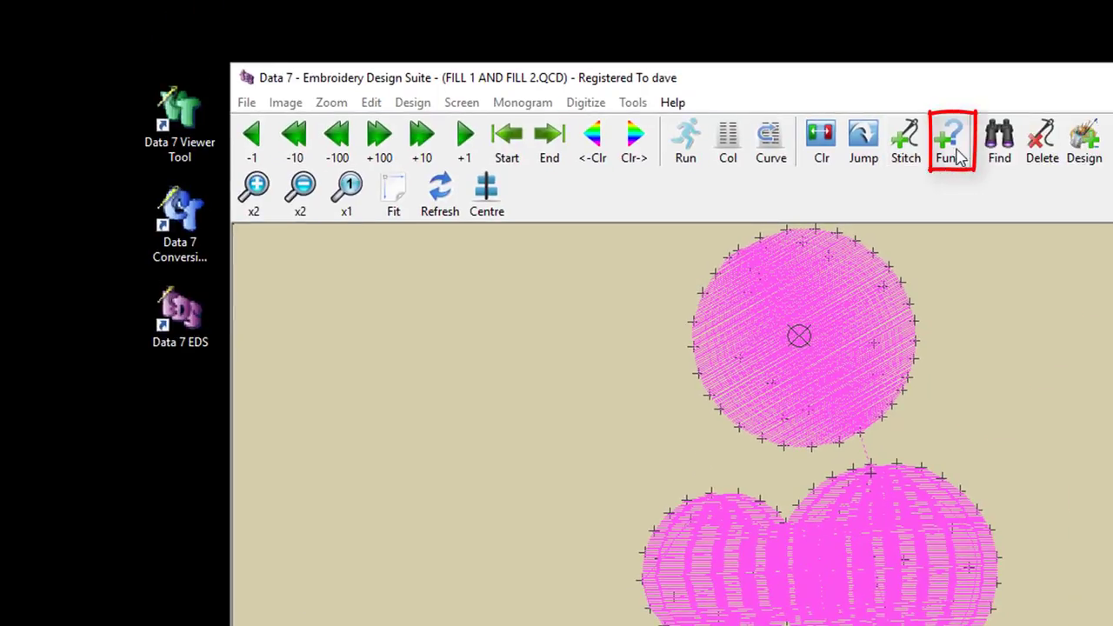
# Step: Insert a fill pattern function at the current point, using the pattern file 30.FPT
pyautogui.click(956, 139)
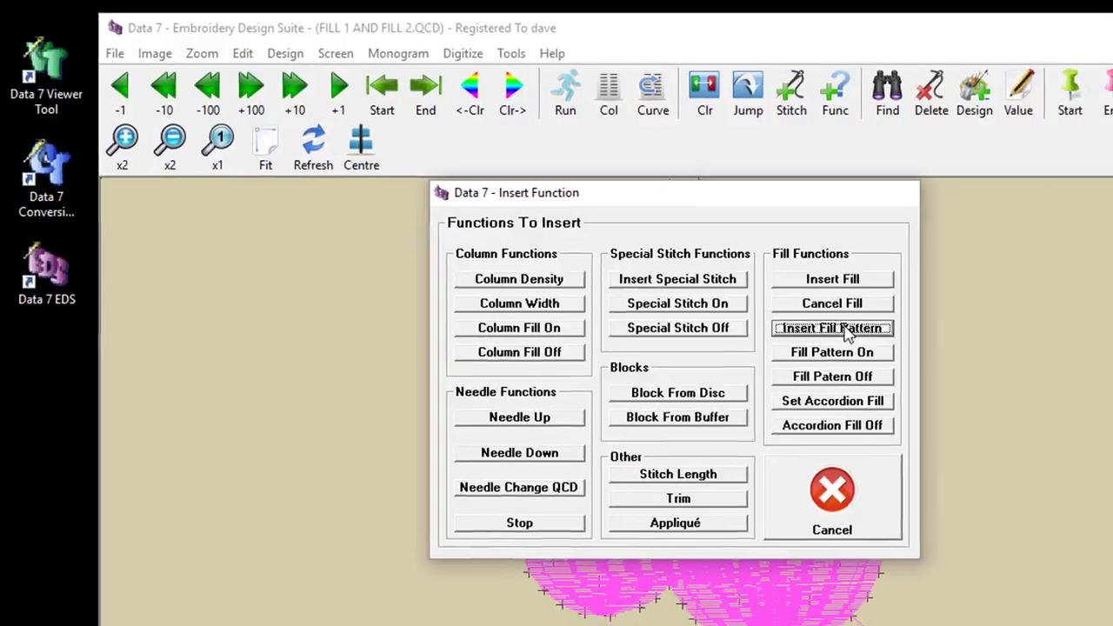
pyautogui.click(957, 370)
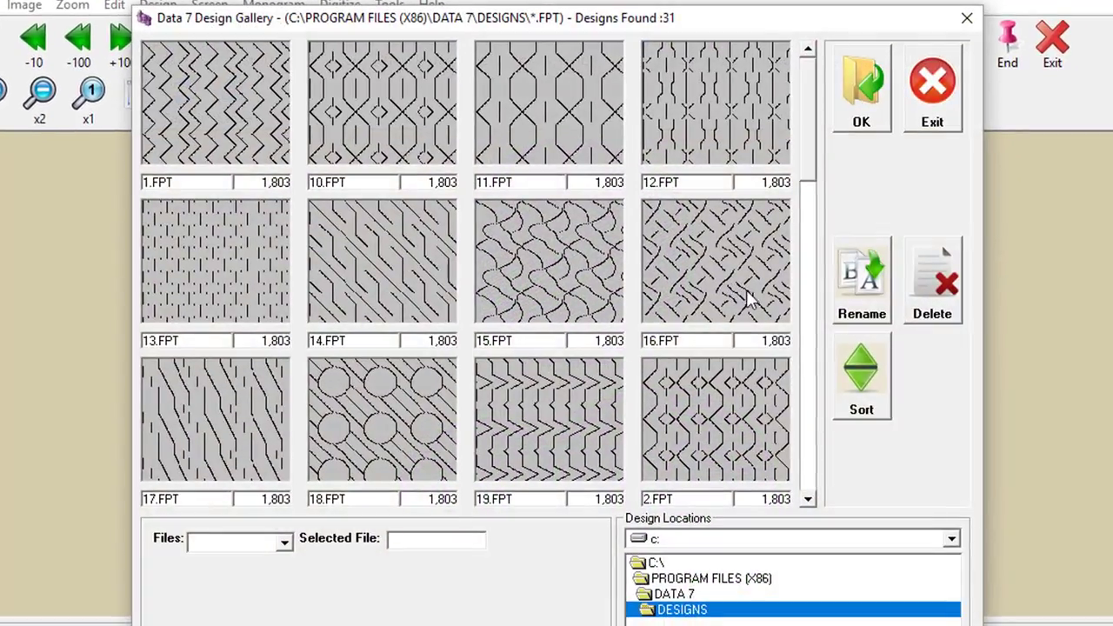
pyautogui.click(808, 374)
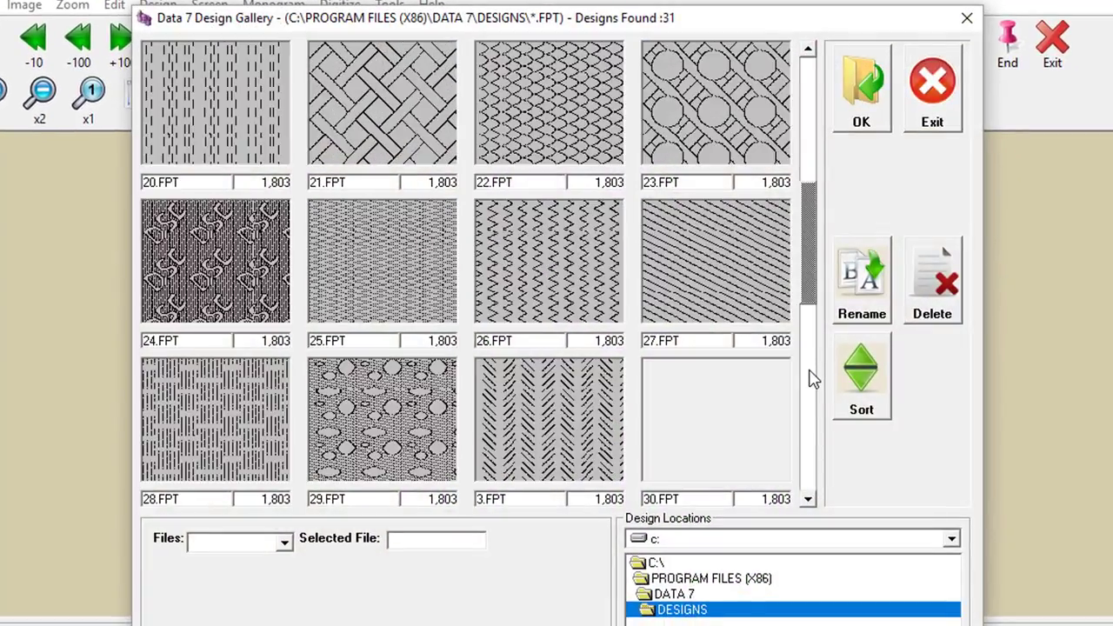
pyautogui.click(808, 502)
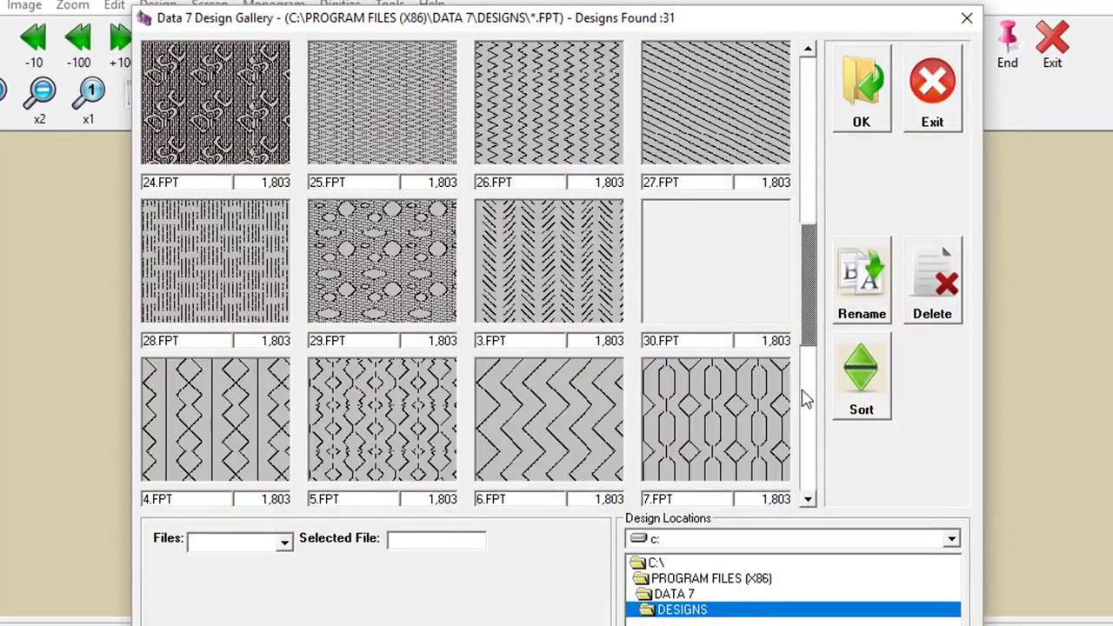
pyautogui.click(706, 278)
pyautogui.click(861, 111)
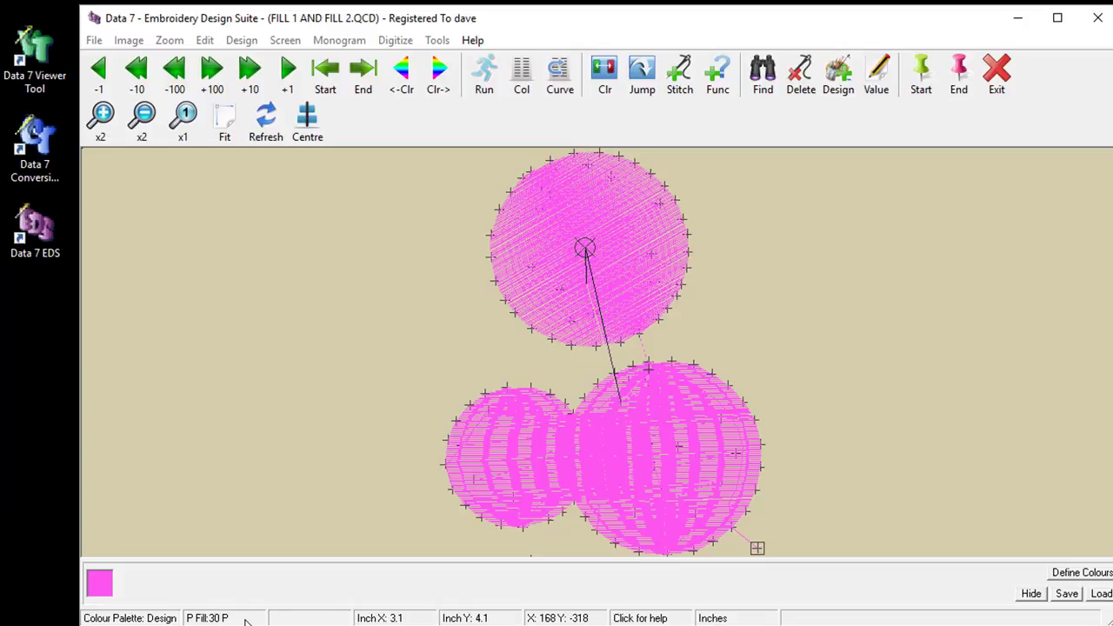
# Step: Step back and forth through the points around the inserted fill pattern function to check it, and leave point editing
pyautogui.press('Left')
pyautogui.press('Left')
pyautogui.press('Left')
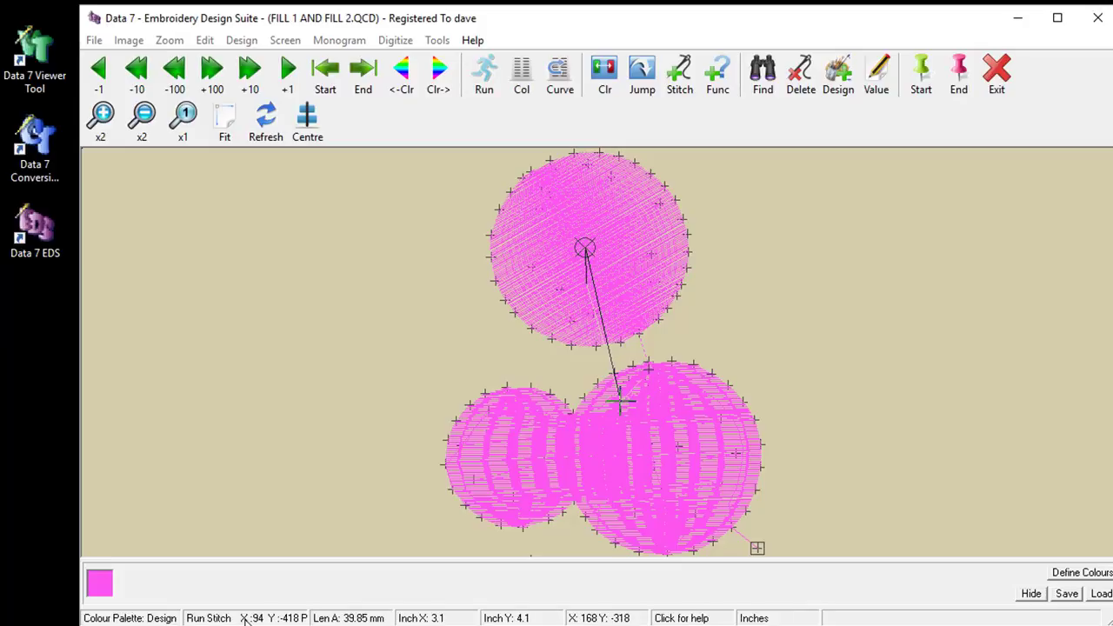
pyautogui.press('Left')
pyautogui.press('Right')
pyautogui.press('Left')
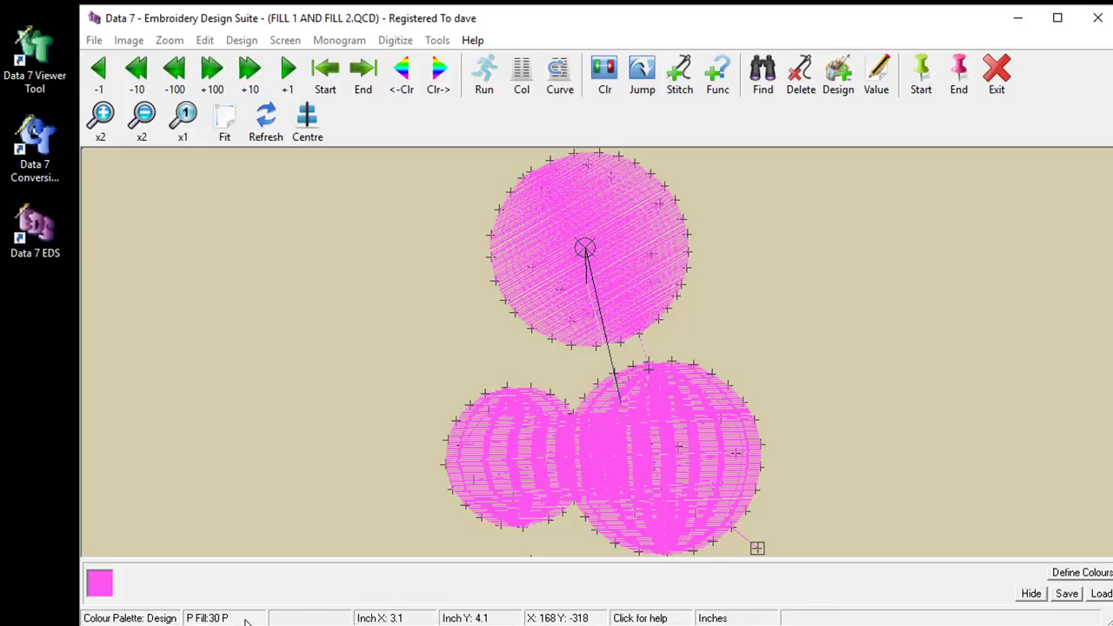
pyautogui.press('Escape')
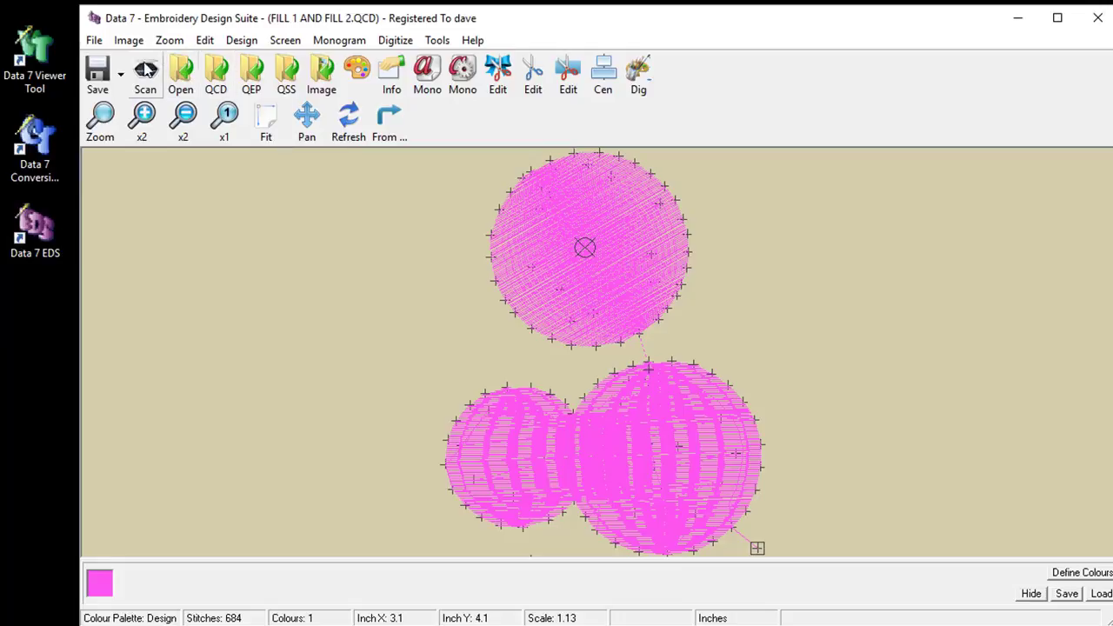
# Step: Save the design as an expanded file named FILL 1 AND FILL 30.QEP in the Designs folder
pyautogui.click(94, 41)
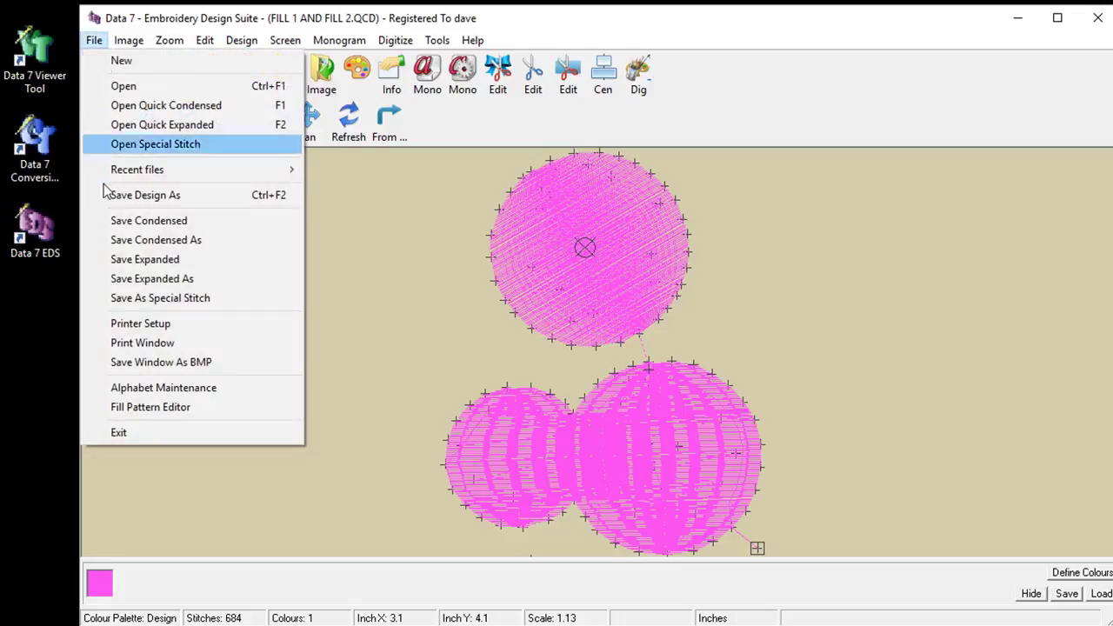
pyautogui.click(192, 279)
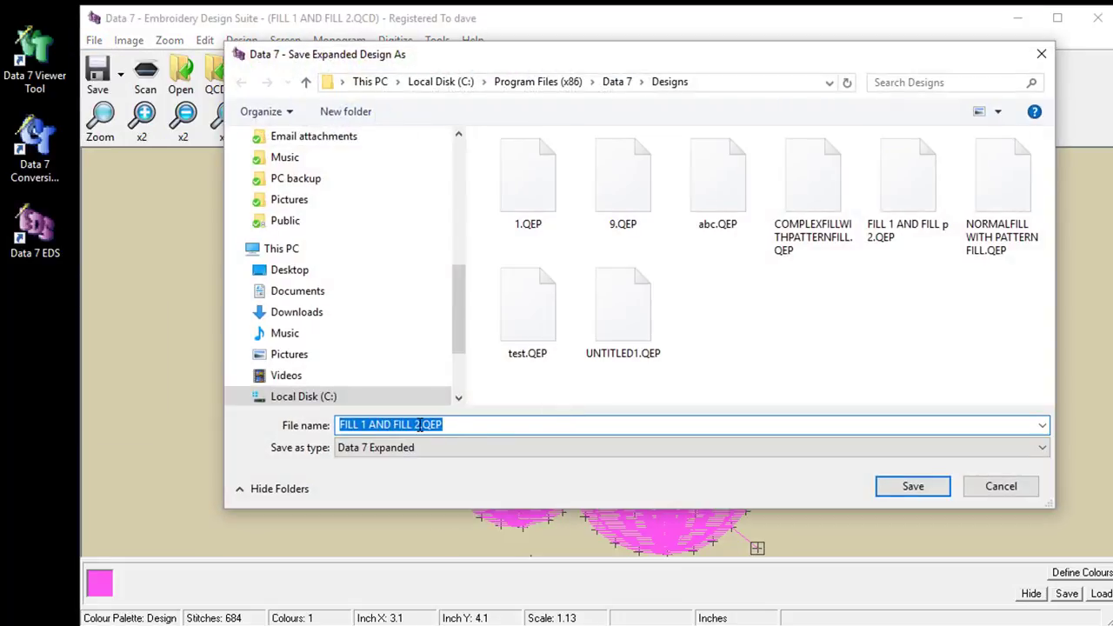
pyautogui.click(420, 425)
pyautogui.press('BackSpace')
pyautogui.write('30')
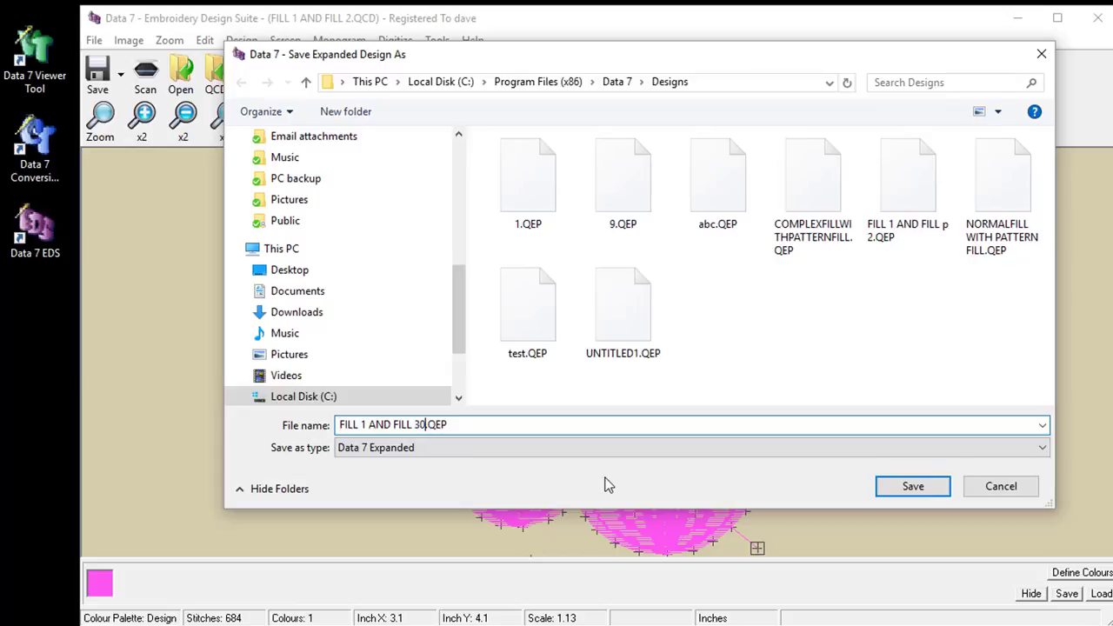
pyautogui.click(901, 483)
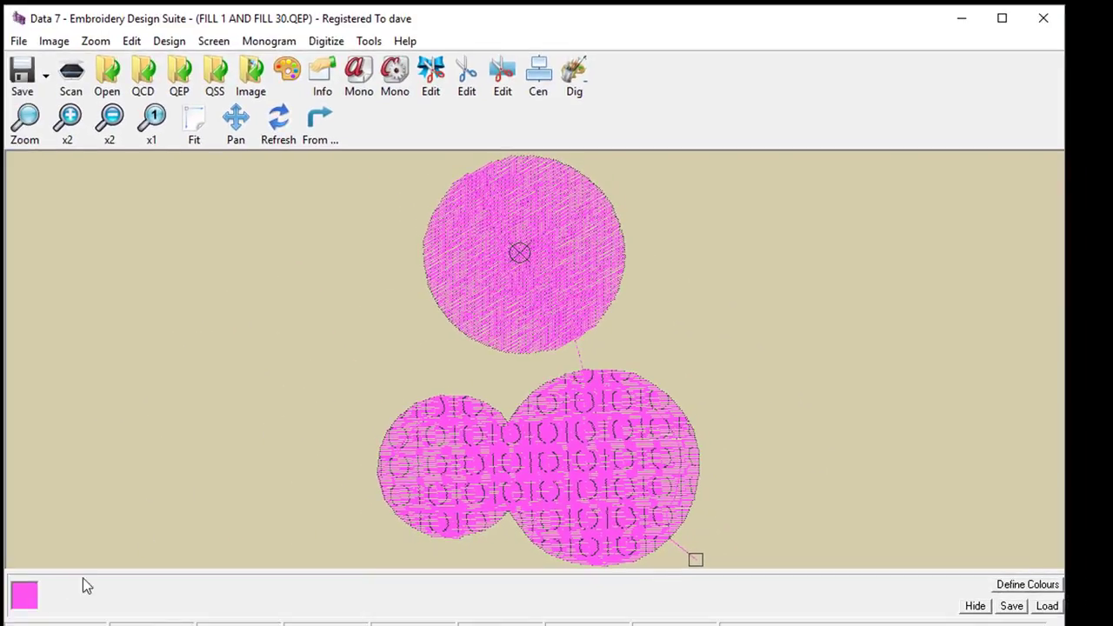
# Step: Change the design's thread colour to a muted purple with Red 192, Green 143 and Blue 191
pyautogui.click(25, 595)
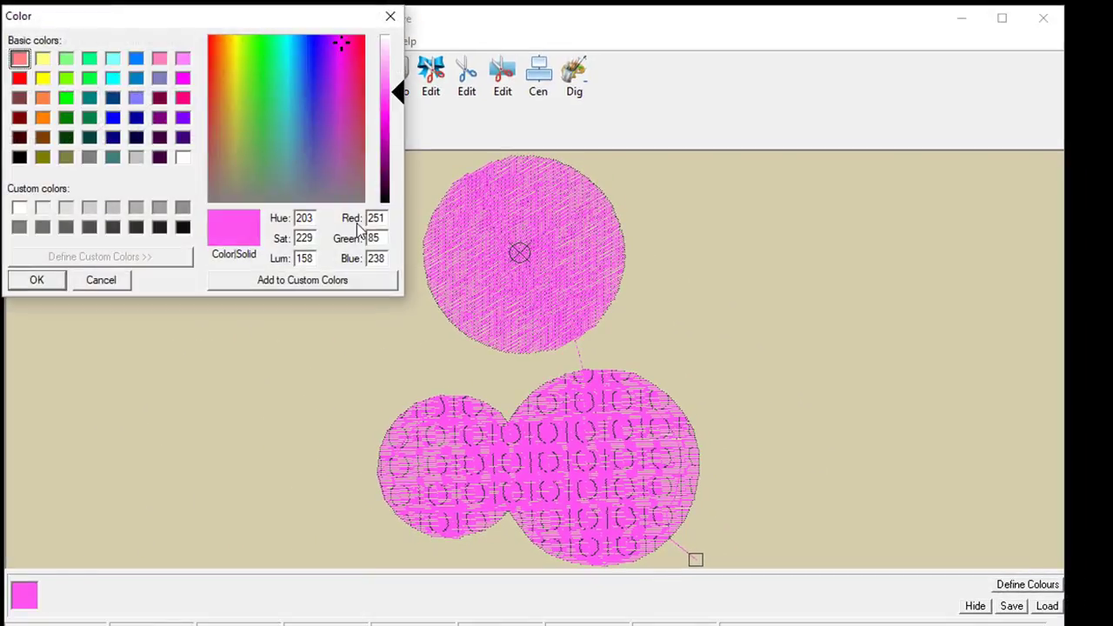
pyautogui.click(341, 156)
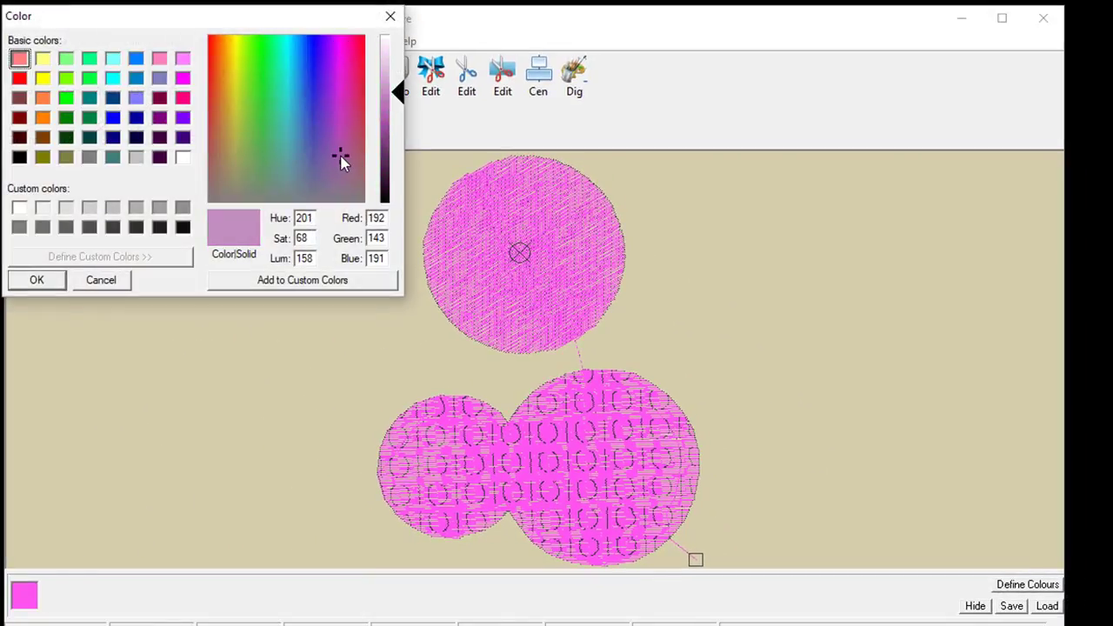
pyautogui.click(51, 282)
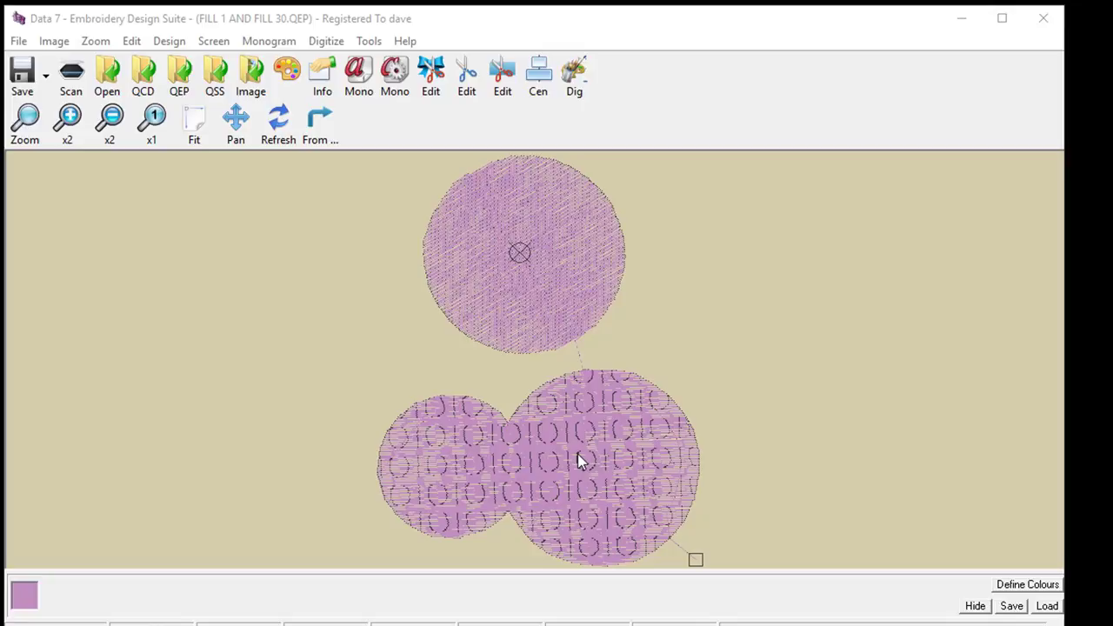
# Step: Open the Fill Pattern Editor and load the existing pattern 24.FPT from the Designs folder
pyautogui.click(432, 75)
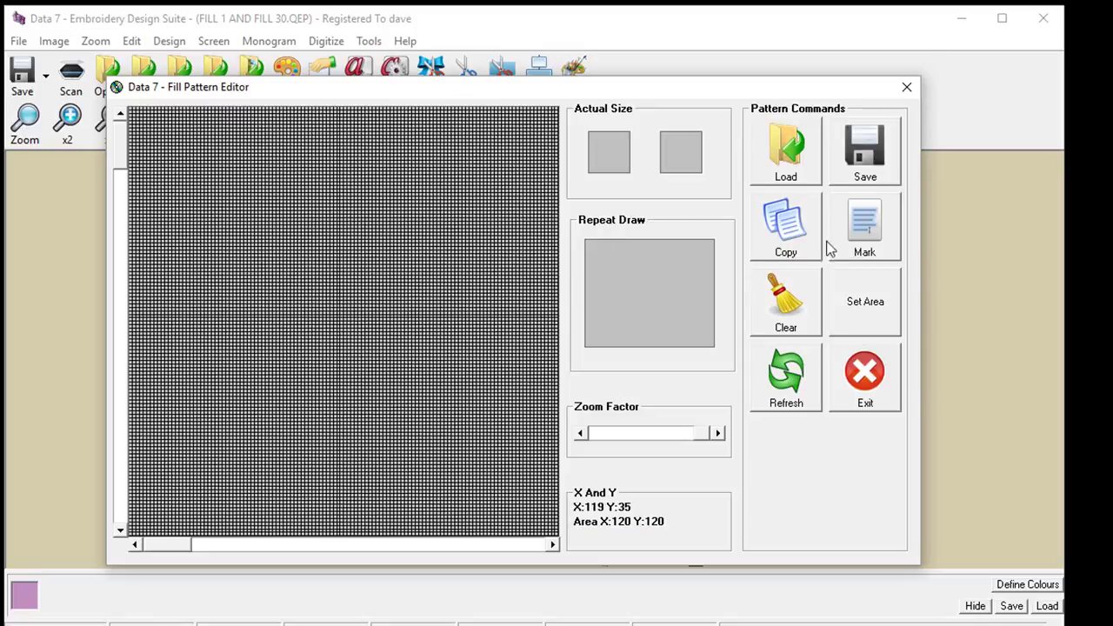
pyautogui.click(786, 150)
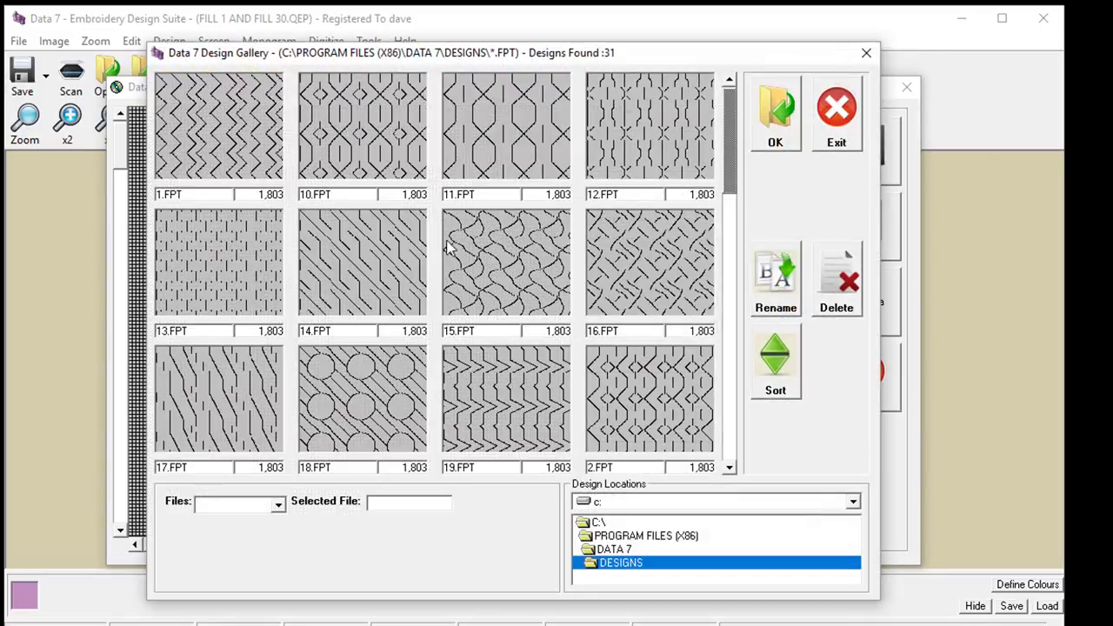
pyautogui.click(732, 403)
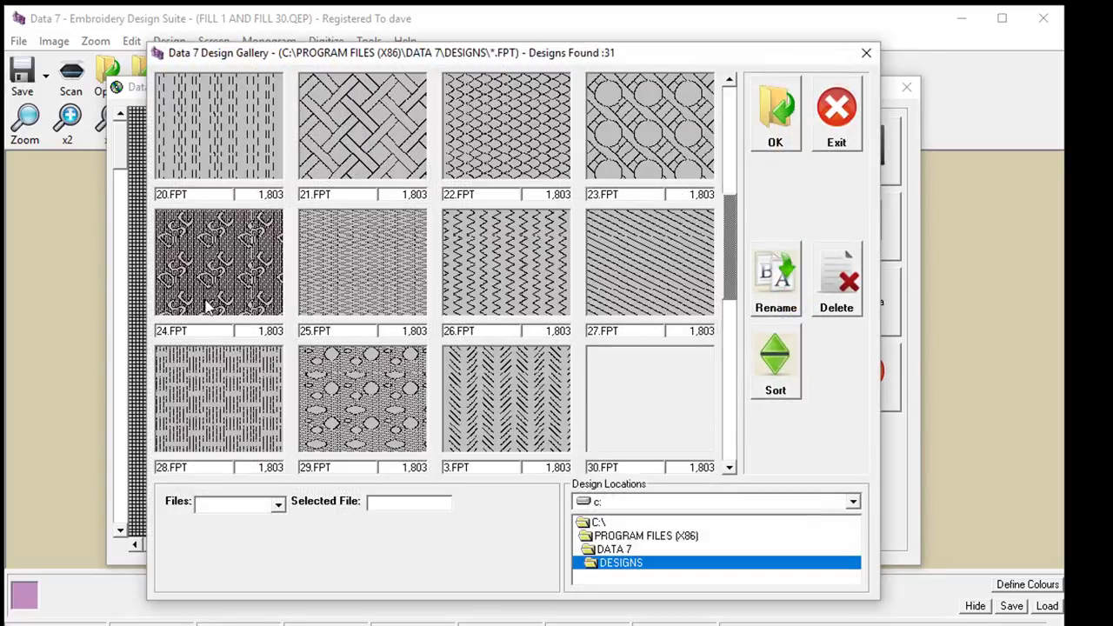
pyautogui.click(224, 277)
pyautogui.click(783, 128)
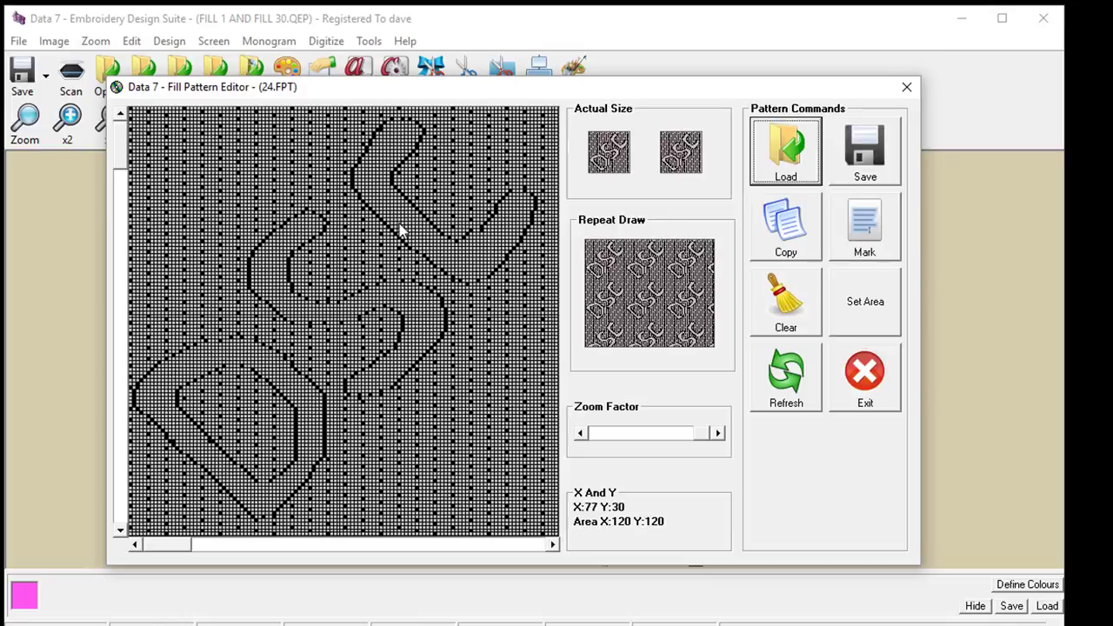
# Step: Set the repeat area of the loaded pattern to X:56 Y:119
pyautogui.click(864, 306)
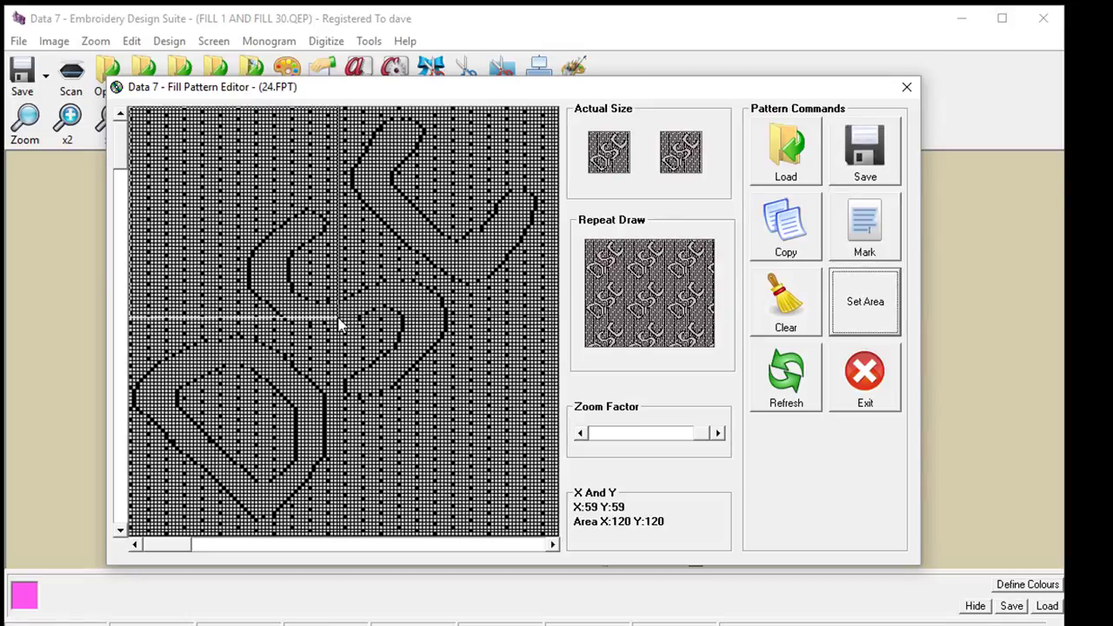
pyautogui.click(559, 543)
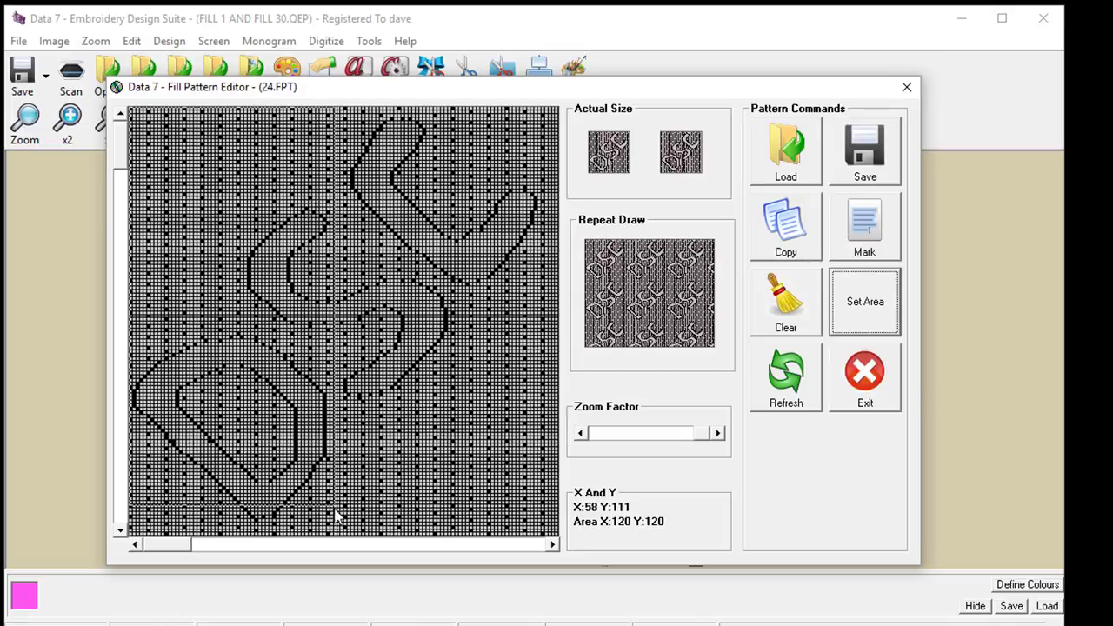
pyautogui.click(331, 536)
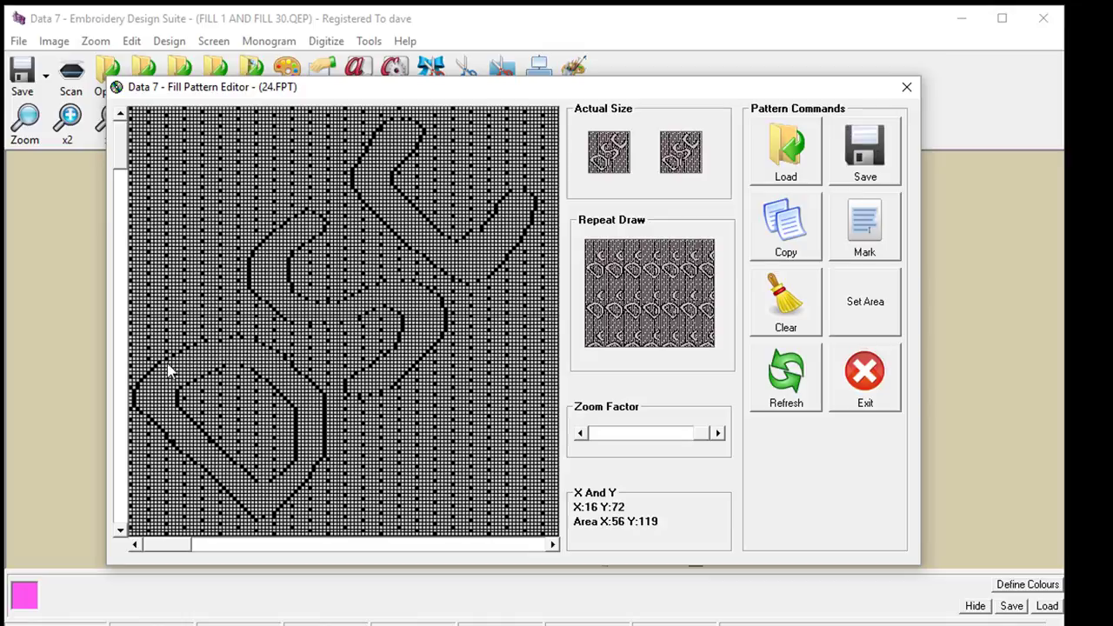
# Step: Save the customised pattern as 31.FPT in the Designs folder and exit the Fill Pattern Editor
pyautogui.click(630, 437)
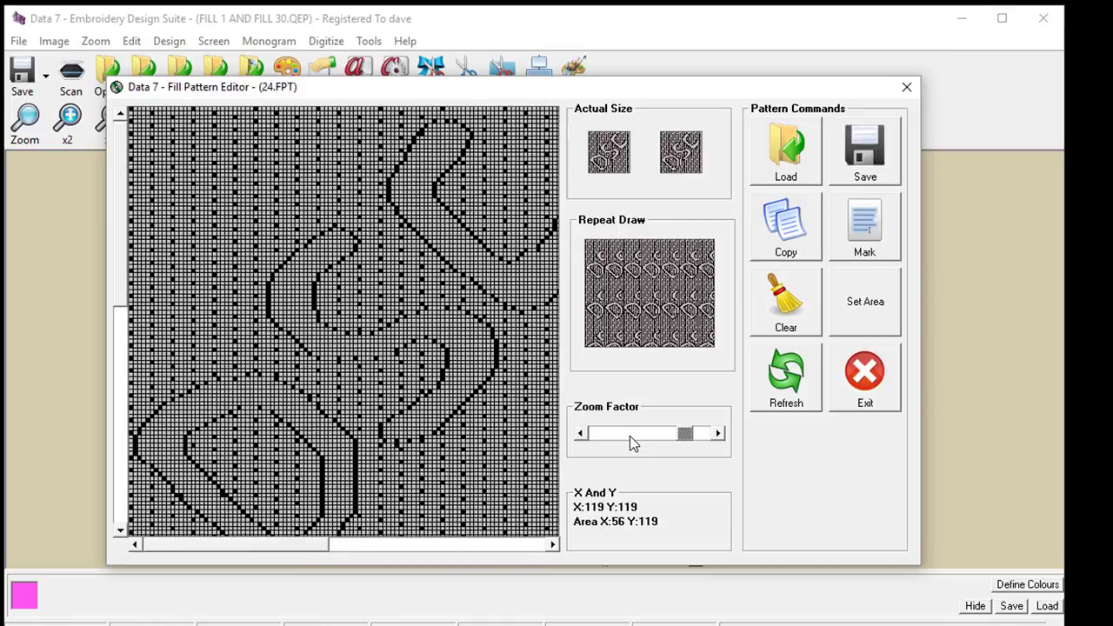
pyautogui.click(630, 436)
pyautogui.click(122, 492)
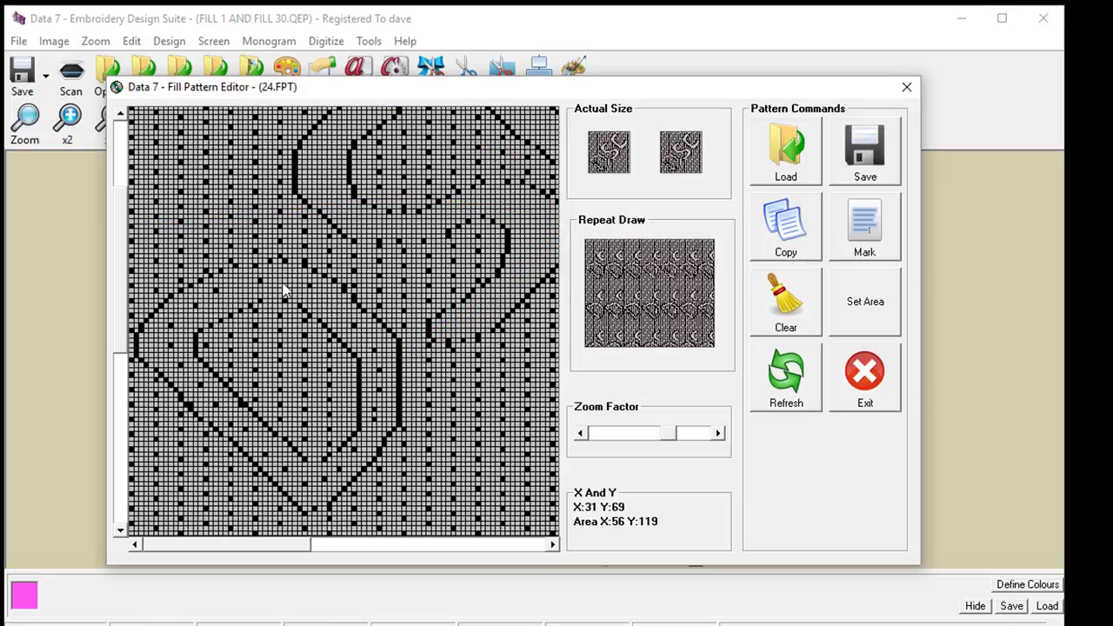
pyautogui.click(858, 168)
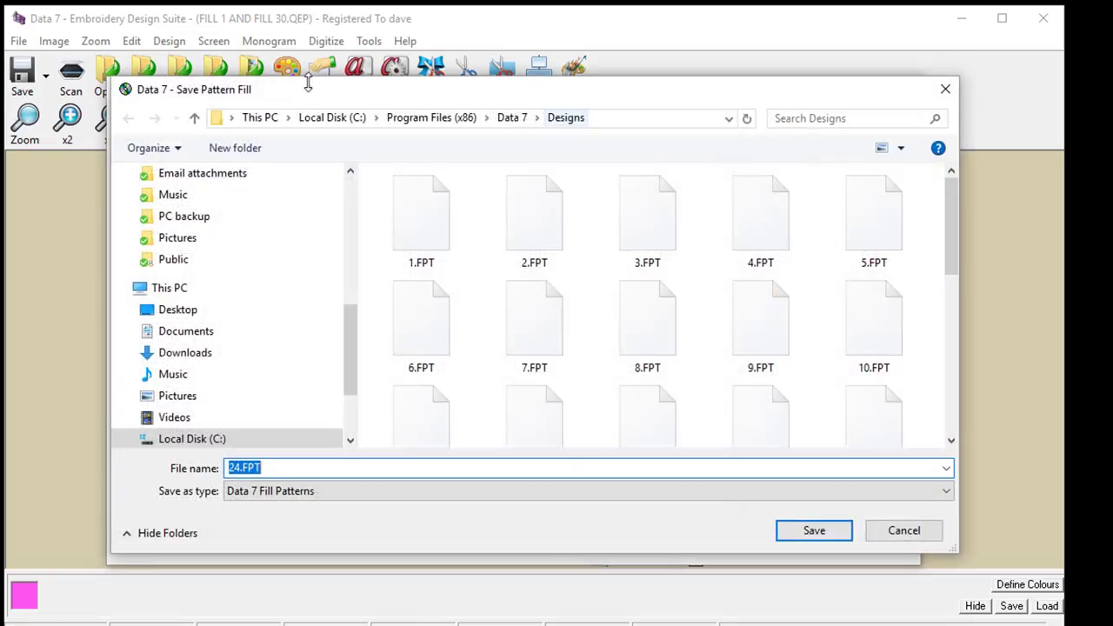
pyautogui.click(241, 473)
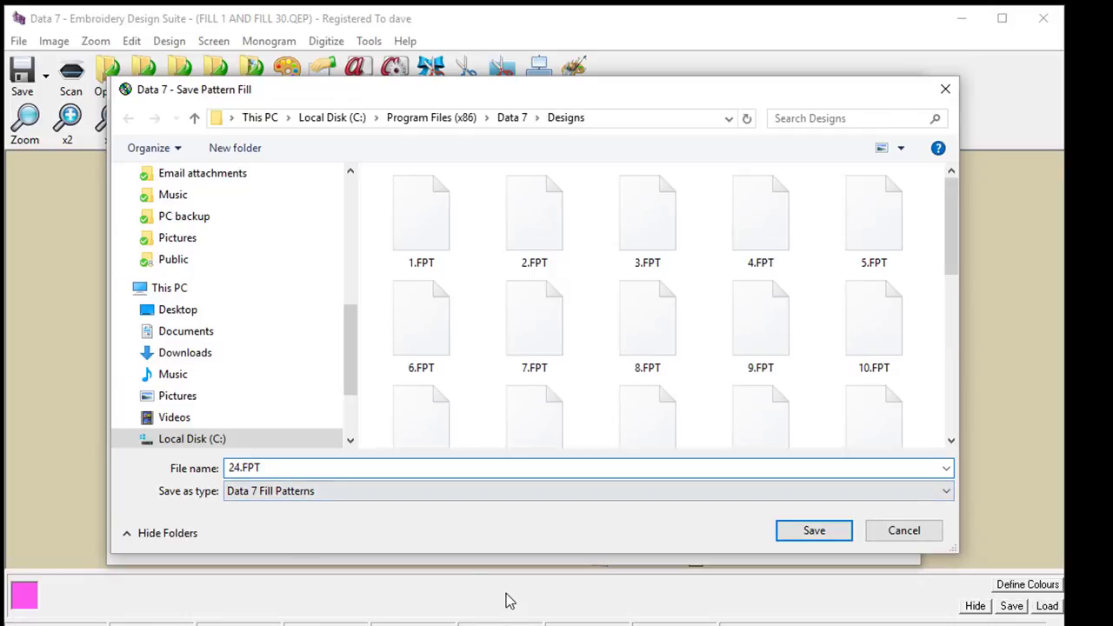
pyautogui.press('BackSpace')
pyautogui.press('BackSpace')
pyautogui.write('31')
pyautogui.click(815, 532)
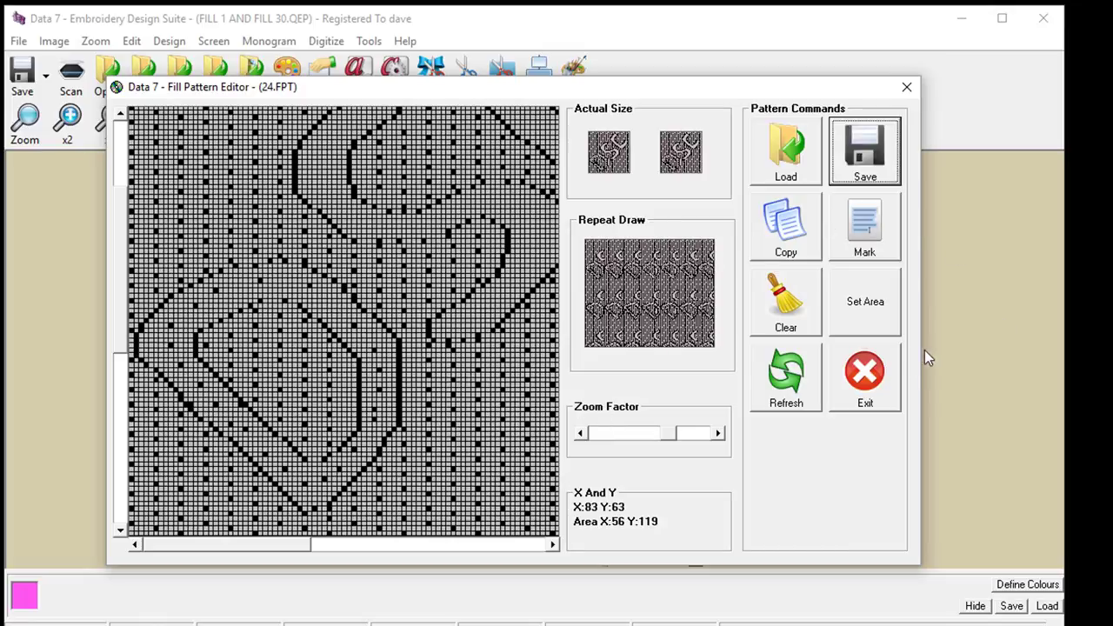
pyautogui.click(872, 376)
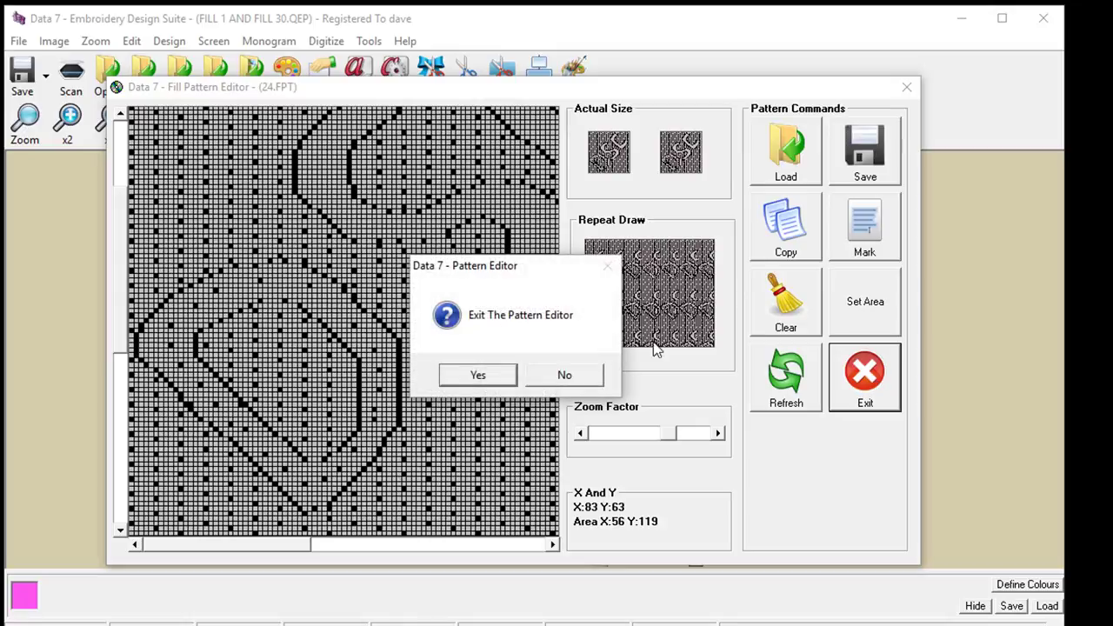
pyautogui.click(489, 376)
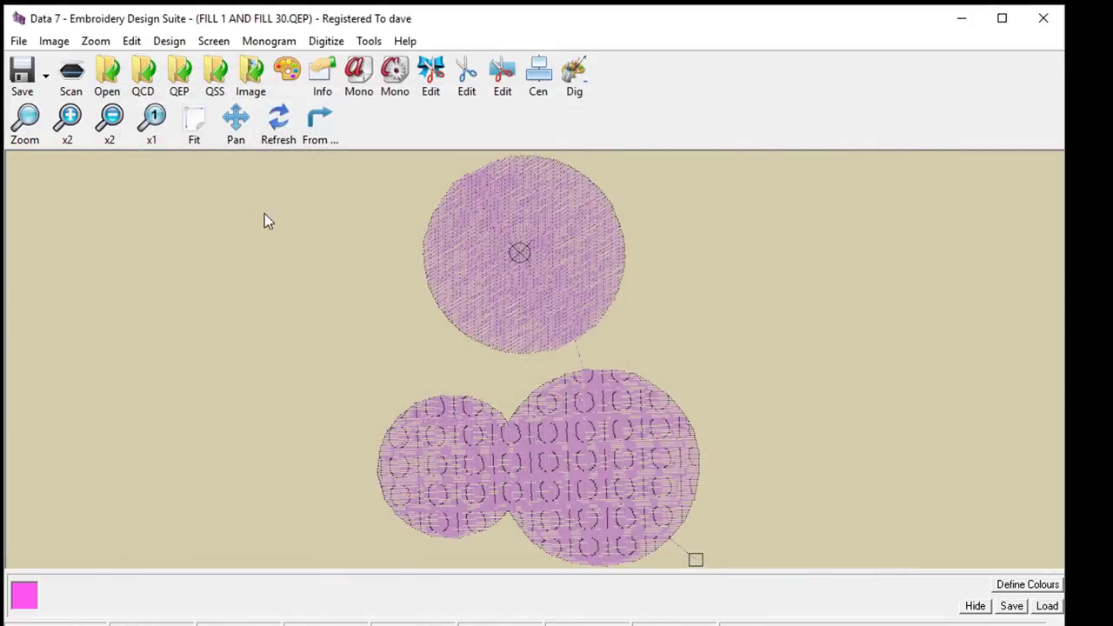
# Step: Open the condensed design FILL 1 AND FILL 2.QCD from the Design Gallery
pyautogui.click(142, 78)
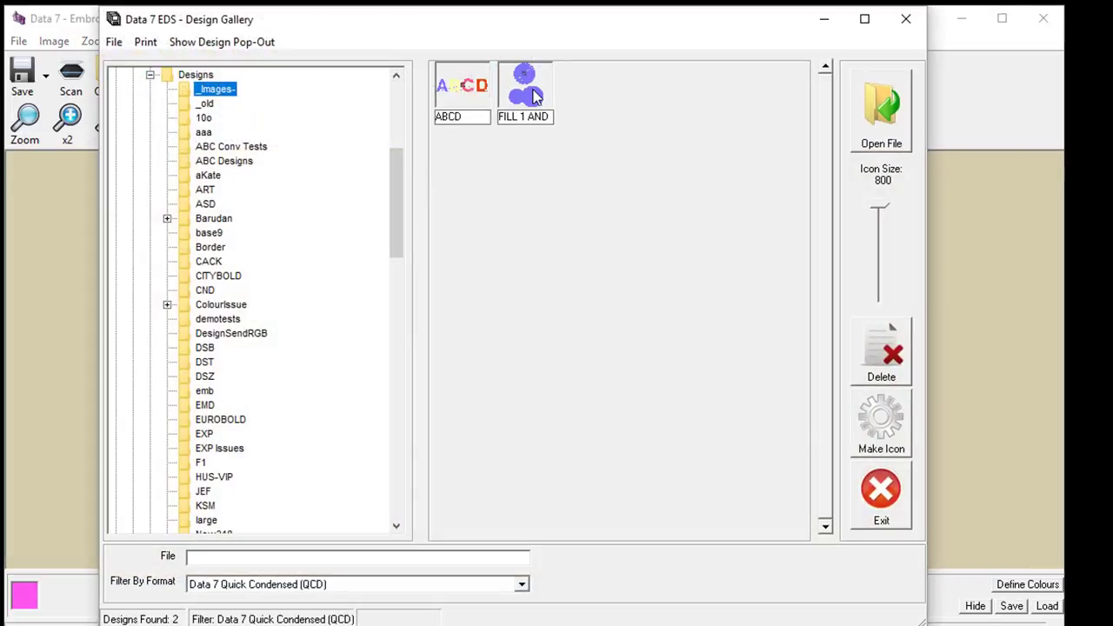
pyautogui.doubleClick(534, 95)
pyautogui.click(504, 375)
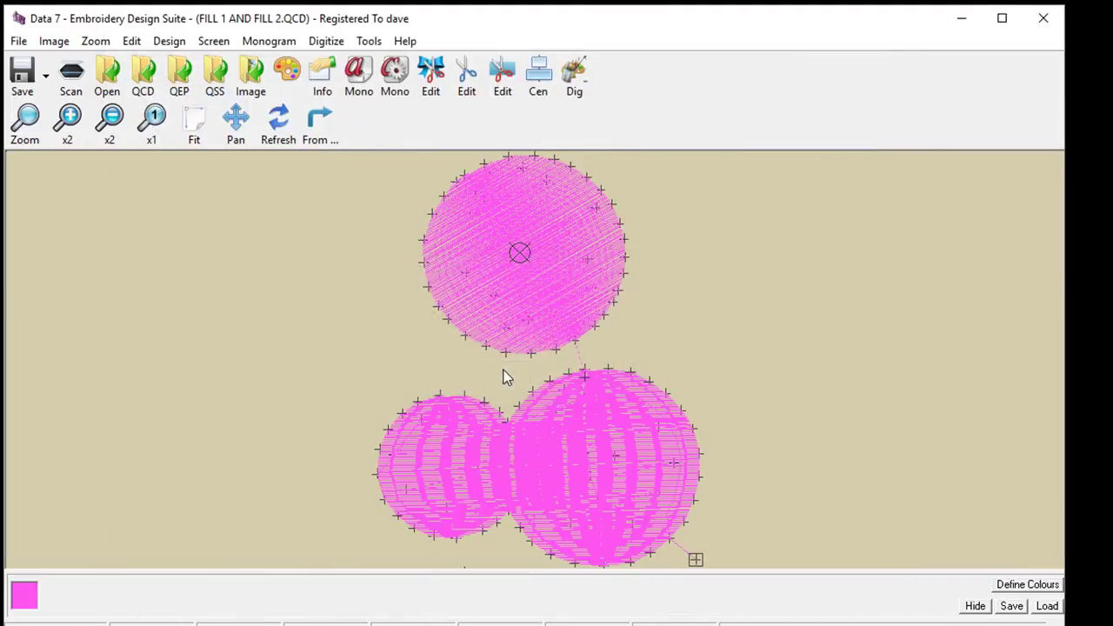
# Step: Enter point editing and step through the stitch points to the pattern fill function of the lower double-circle shape
pyautogui.rightClick(668, 348)
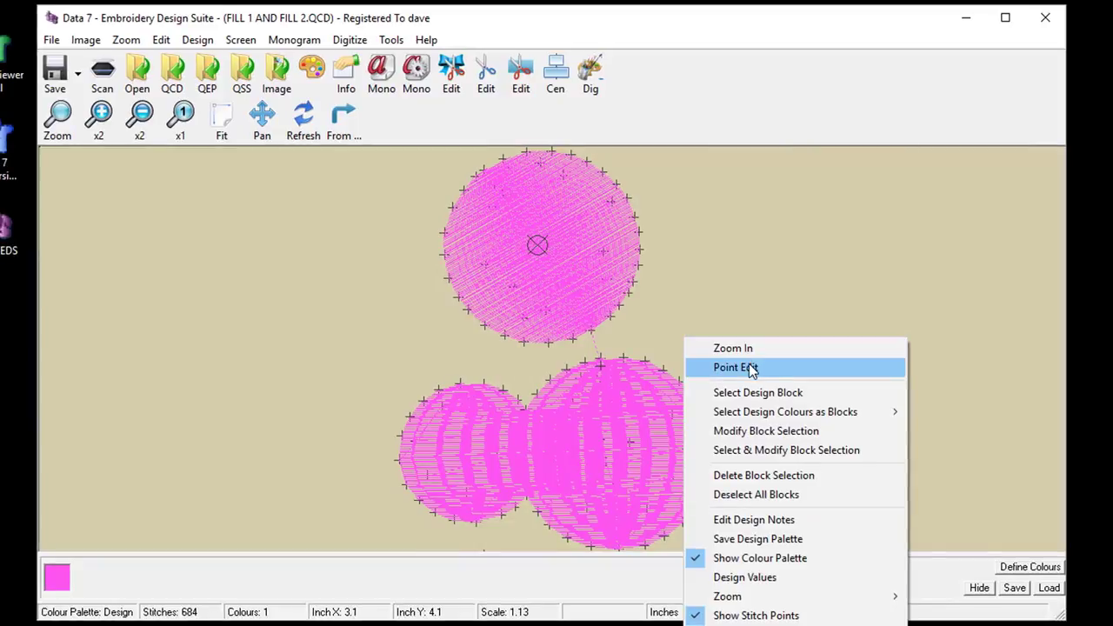
pyautogui.click(735, 367)
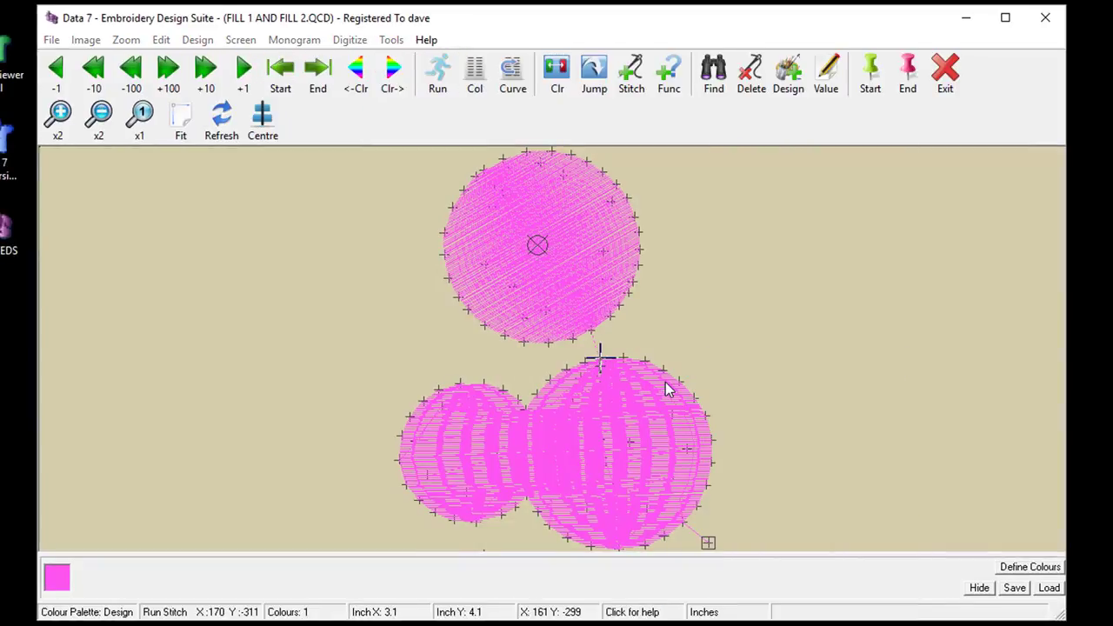
pyautogui.press('Right')
pyautogui.press('Right')
pyautogui.press('Right')
pyautogui.press('Right')
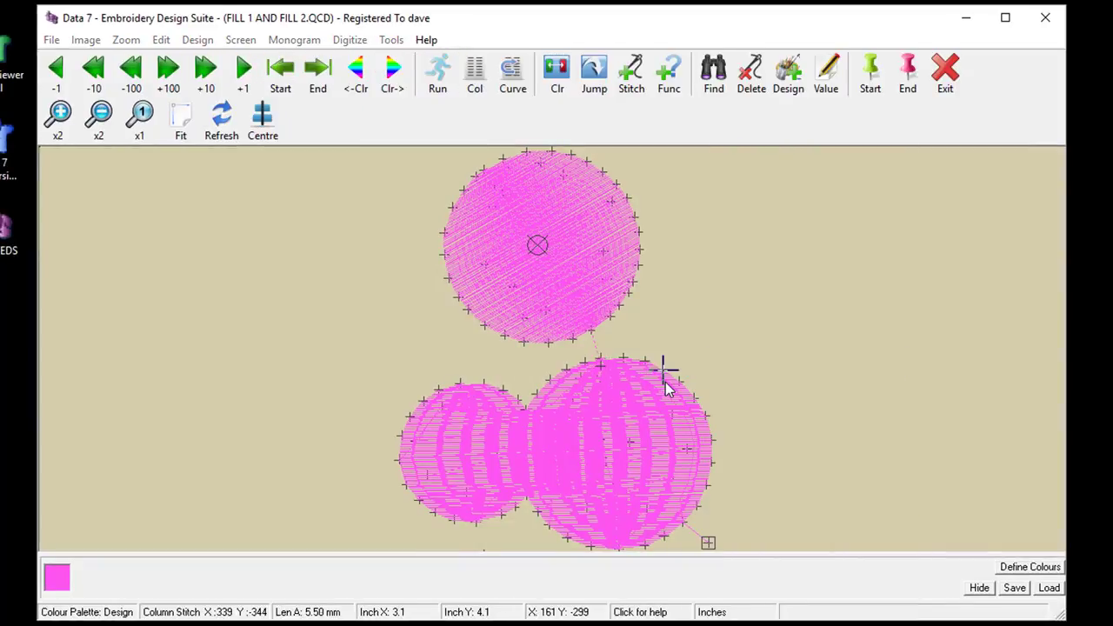
pyautogui.press('Right')
pyautogui.press('Right')
pyautogui.press('Right')
pyautogui.press('Right')
pyautogui.press('Right')
pyautogui.press('Right')
pyautogui.press('Right')
pyautogui.press('Right')
pyautogui.press('Right')
pyautogui.press('Right')
pyautogui.press('Right')
pyautogui.press('Right')
pyautogui.press('Right')
pyautogui.press('Right')
pyautogui.press('Right')
pyautogui.press('Right')
pyautogui.press('Right')
pyautogui.press('Right')
pyautogui.press('Right')
pyautogui.press('Right')
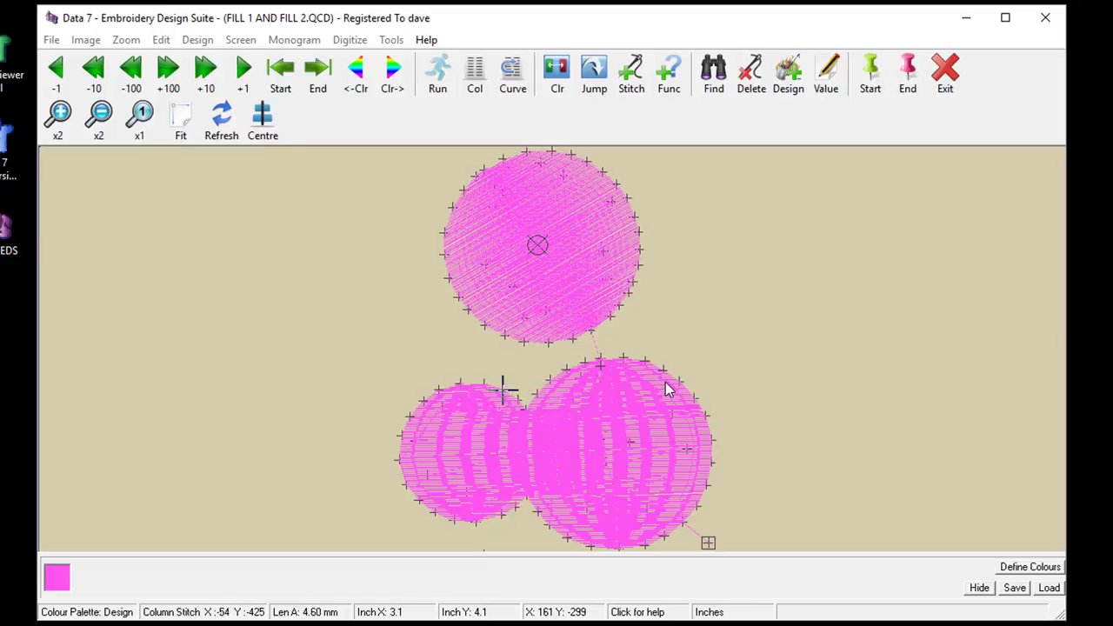
pyautogui.press('Left')
pyautogui.press('Left')
pyautogui.press('Left')
pyautogui.press('Left')
pyautogui.press('Left')
pyautogui.press('Left')
pyautogui.press('Left')
pyautogui.press('Left')
pyautogui.press('Left')
pyautogui.press('Left')
pyautogui.press('Left')
pyautogui.press('Left')
pyautogui.press('Left')
pyautogui.press('Left')
pyautogui.press('Left')
pyautogui.press('Left')
pyautogui.press('Left')
pyautogui.press('Left')
pyautogui.press('Left')
pyautogui.press('Left')
pyautogui.press('Left')
pyautogui.press('Left')
pyautogui.press('Left')
pyautogui.press('Left')
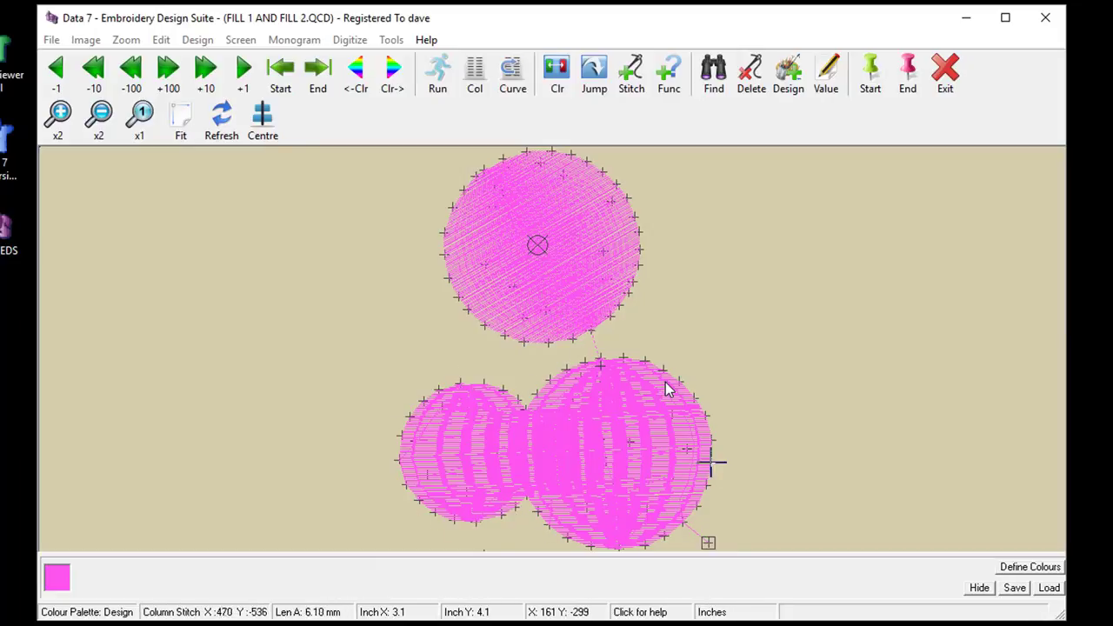
pyautogui.press('Left')
pyautogui.press('Left')
pyautogui.press('Left')
pyautogui.press('Left')
pyautogui.press('Left')
pyautogui.press('Left')
pyautogui.press('Left')
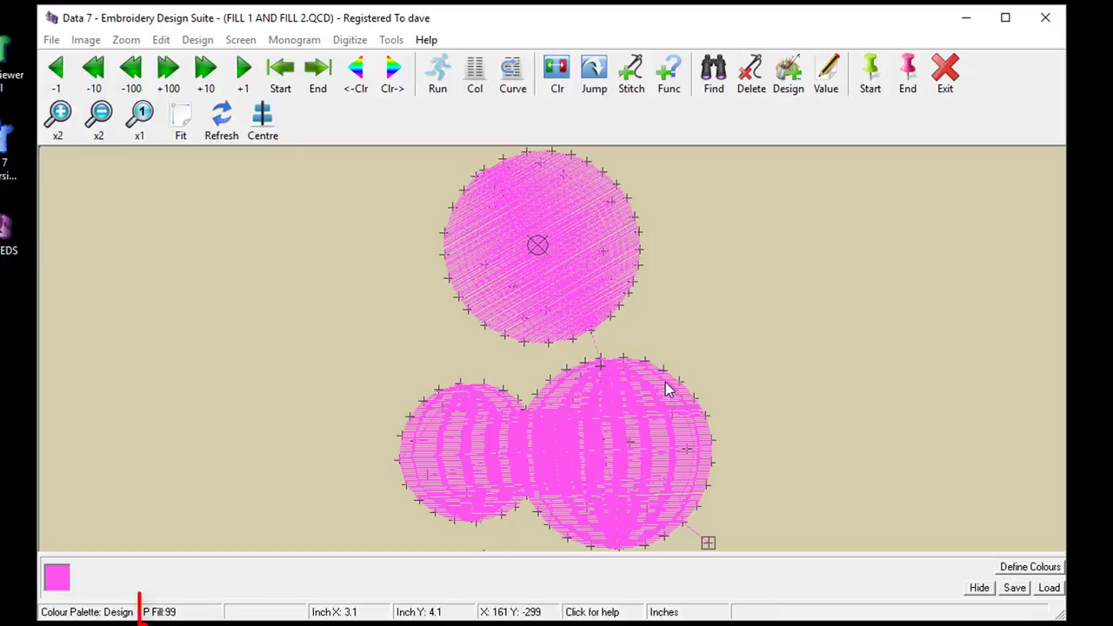
# Step: Insert fill pattern 31.FPT at the lower shape's pattern fill function and leave point editing
pyautogui.click(670, 80)
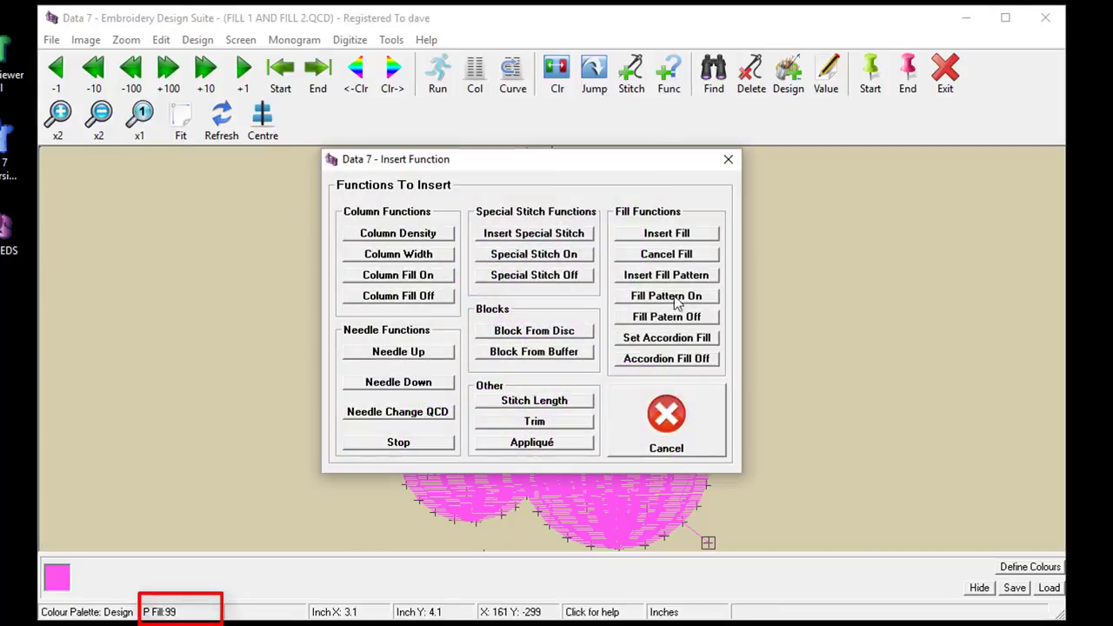
pyautogui.click(668, 274)
pyautogui.scroll(-5, 727, 373)
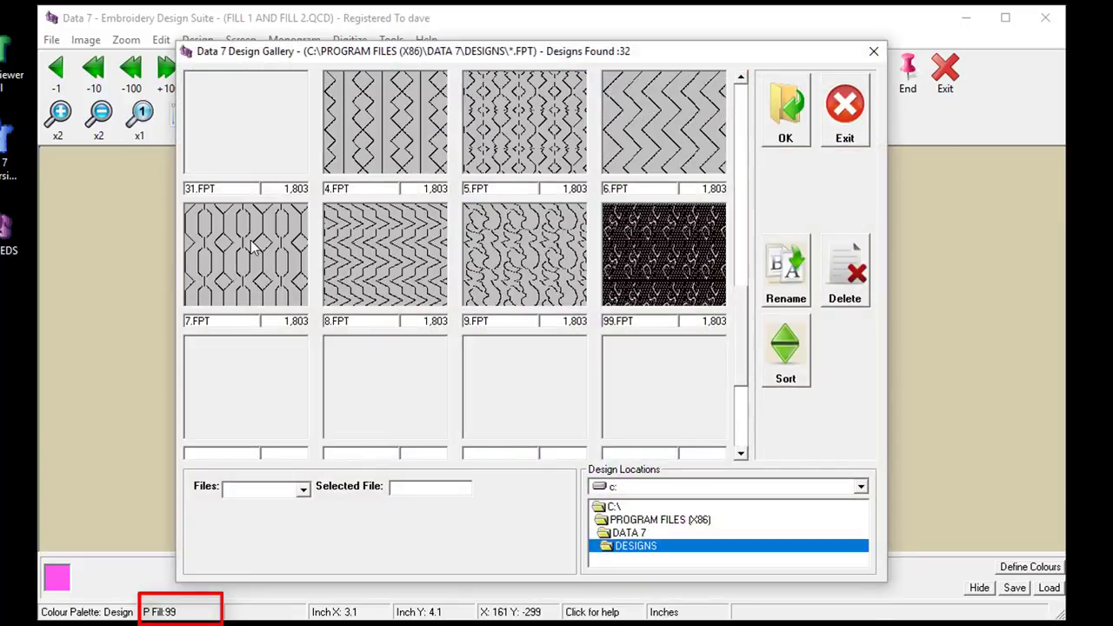
pyautogui.click(250, 128)
pyautogui.click(786, 137)
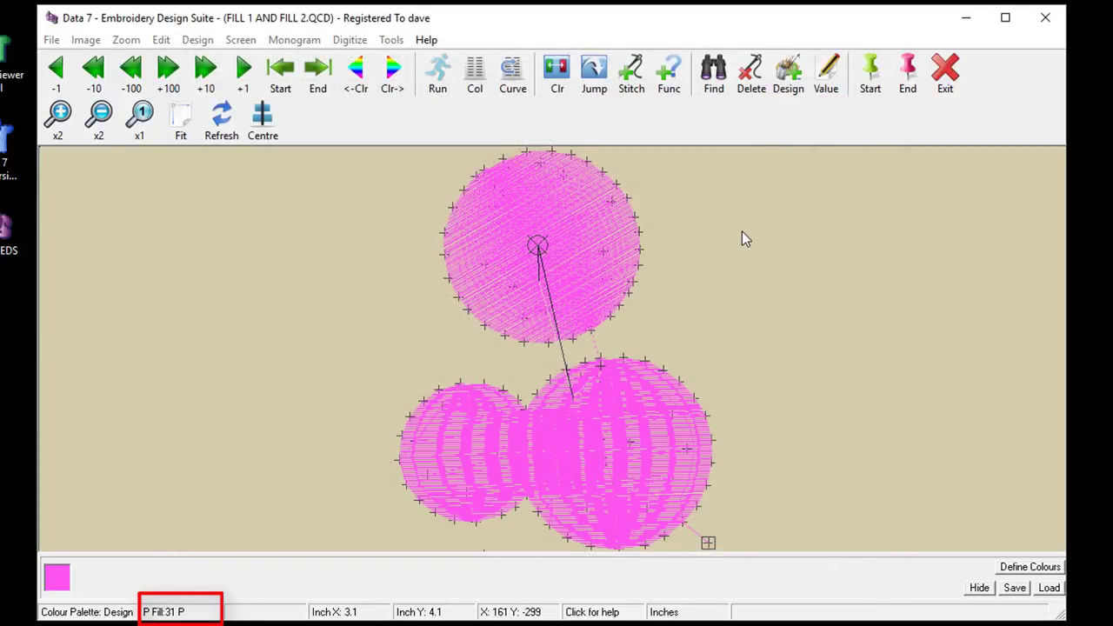
pyautogui.press('Right')
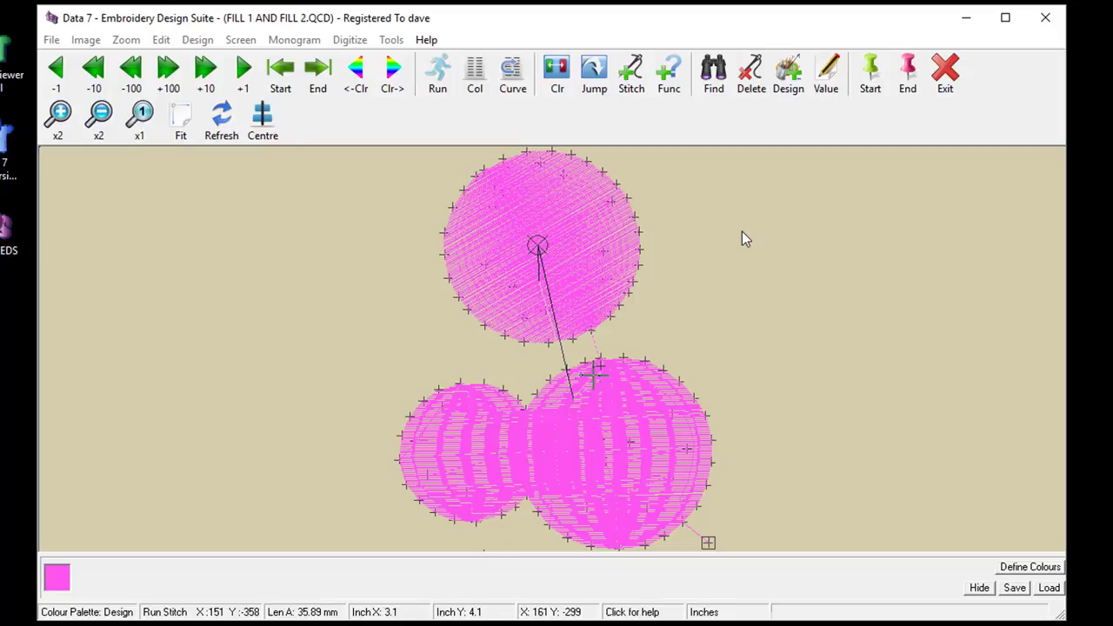
pyautogui.press('Left')
pyautogui.press('Escape')
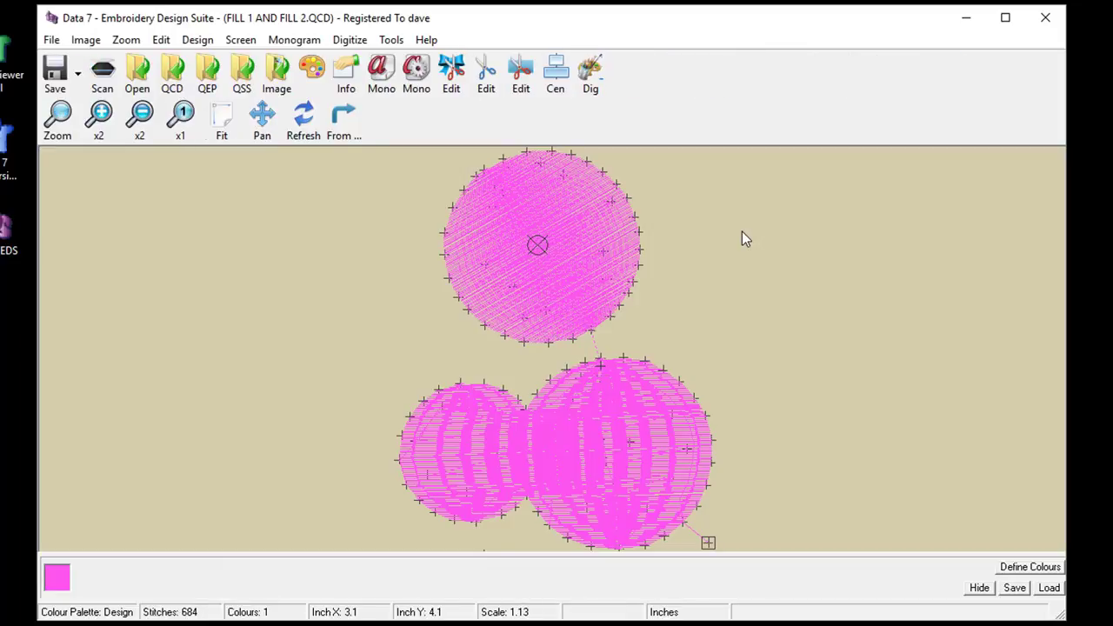
# Step: Save the design as an expanded file named FILL 1 AND FILL 31.QEP in the Designs folder
pyautogui.click(52, 39)
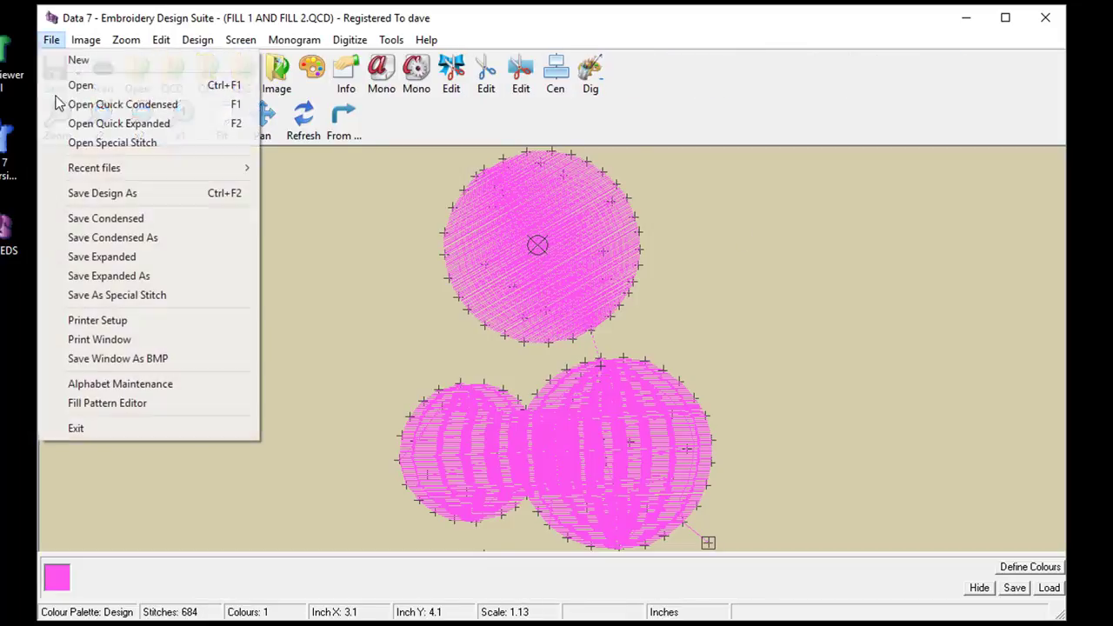
pyautogui.click(145, 287)
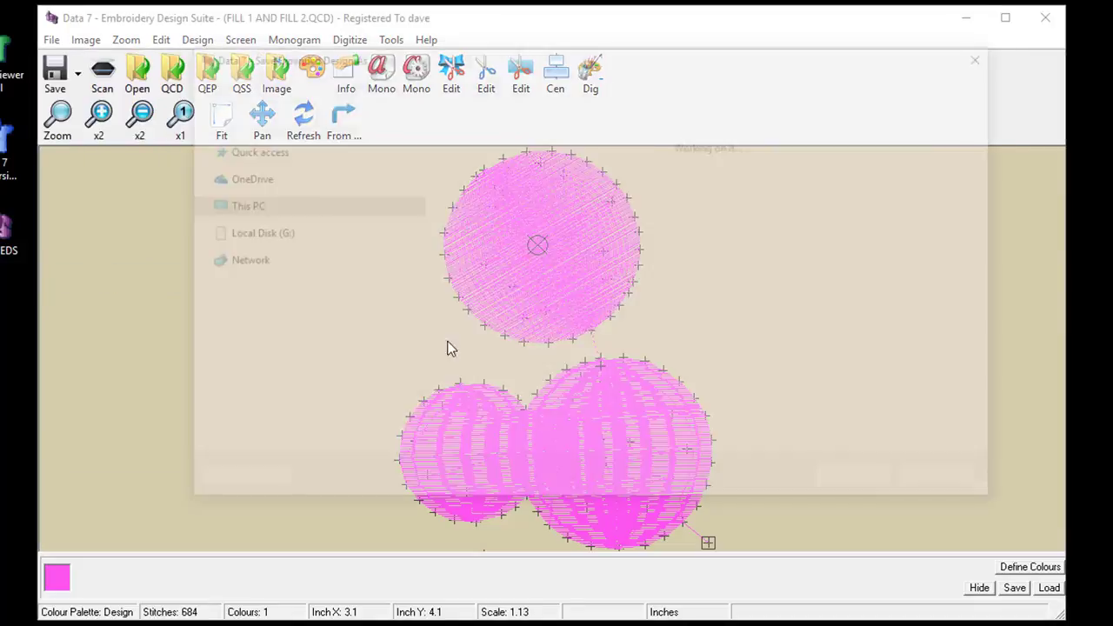
pyautogui.click(415, 423)
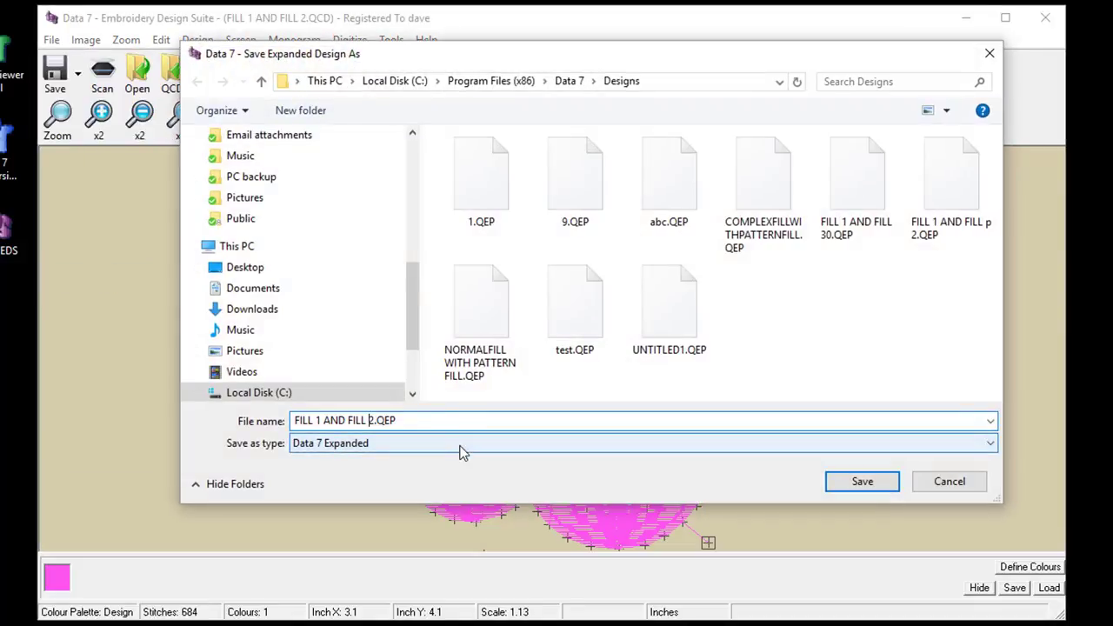
pyautogui.press('Delete')
pyautogui.write('31')
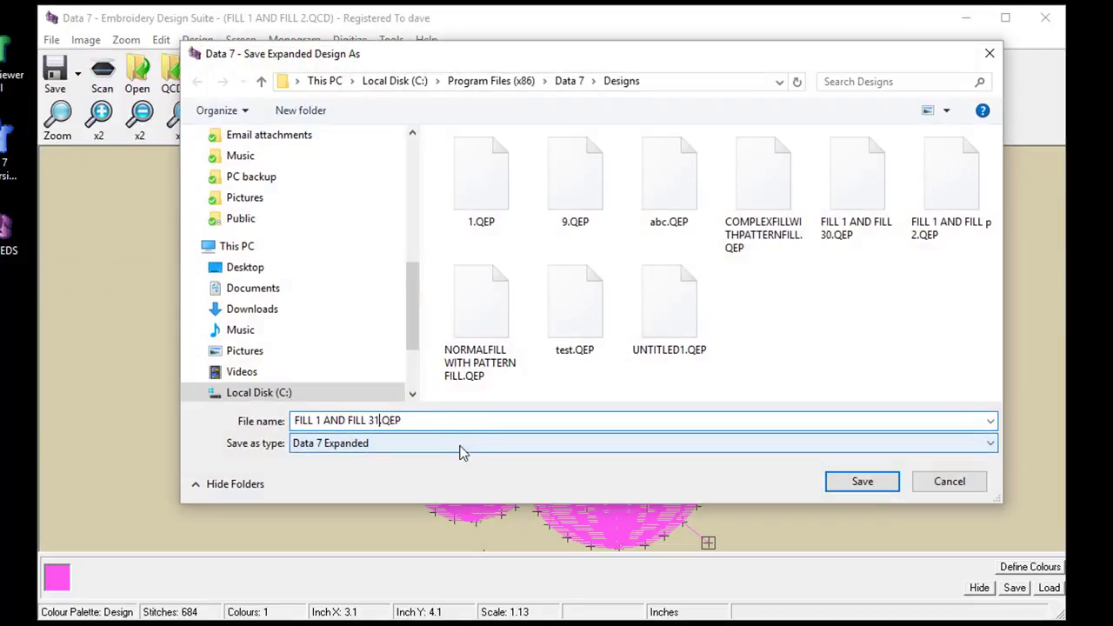
pyautogui.click(887, 485)
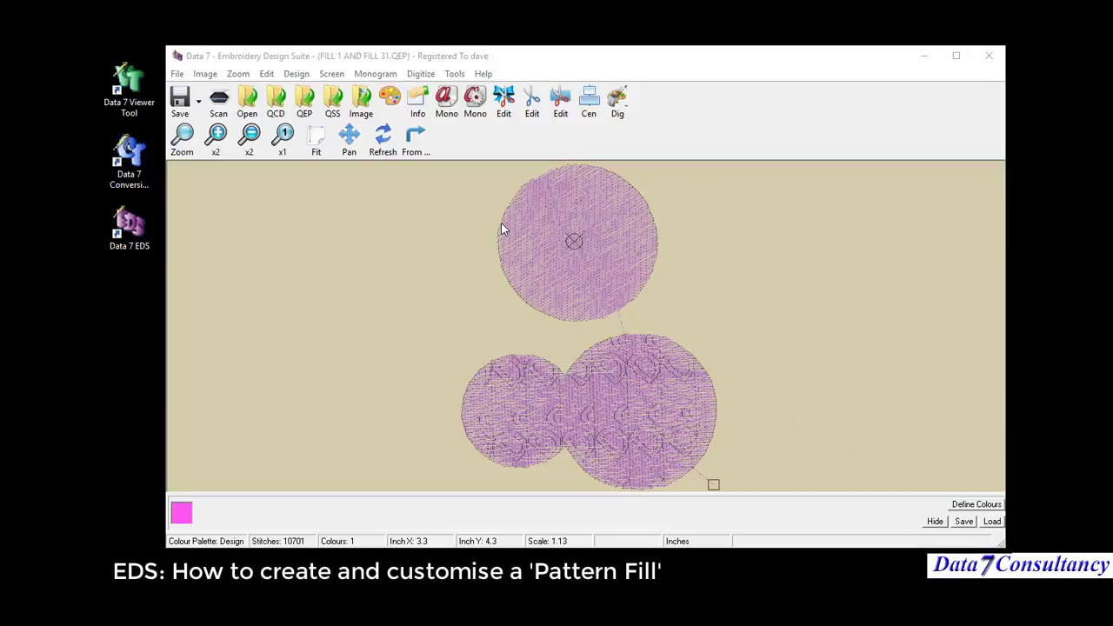
# Step: Look through the available fill patterns in the Fill Pattern Editor's gallery and exit the editor without loading one
pyautogui.click(507, 101)
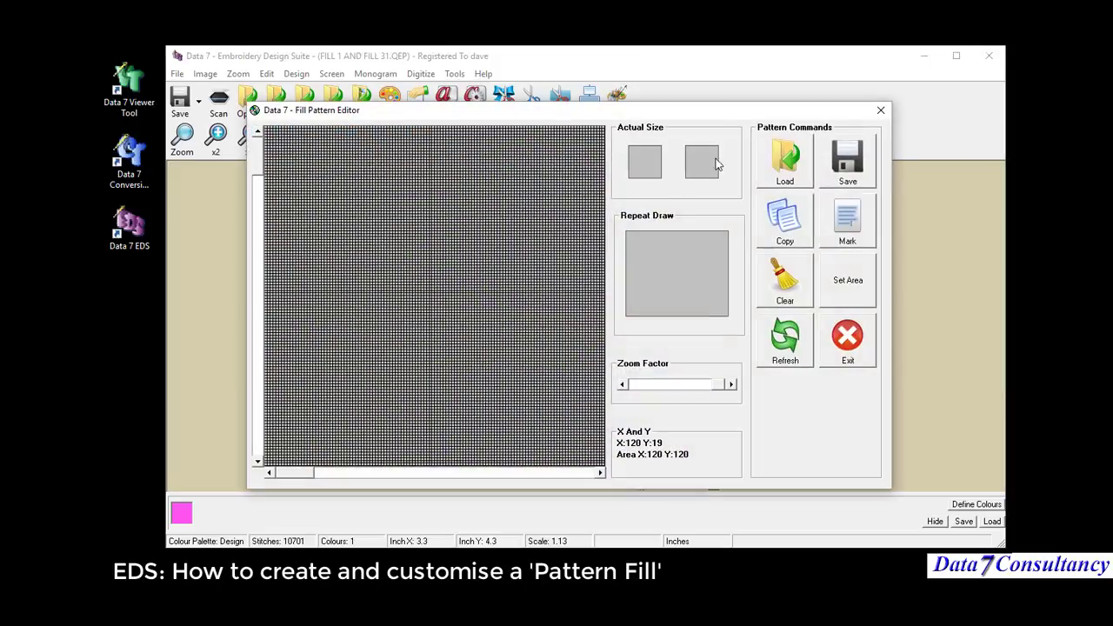
pyautogui.click(783, 155)
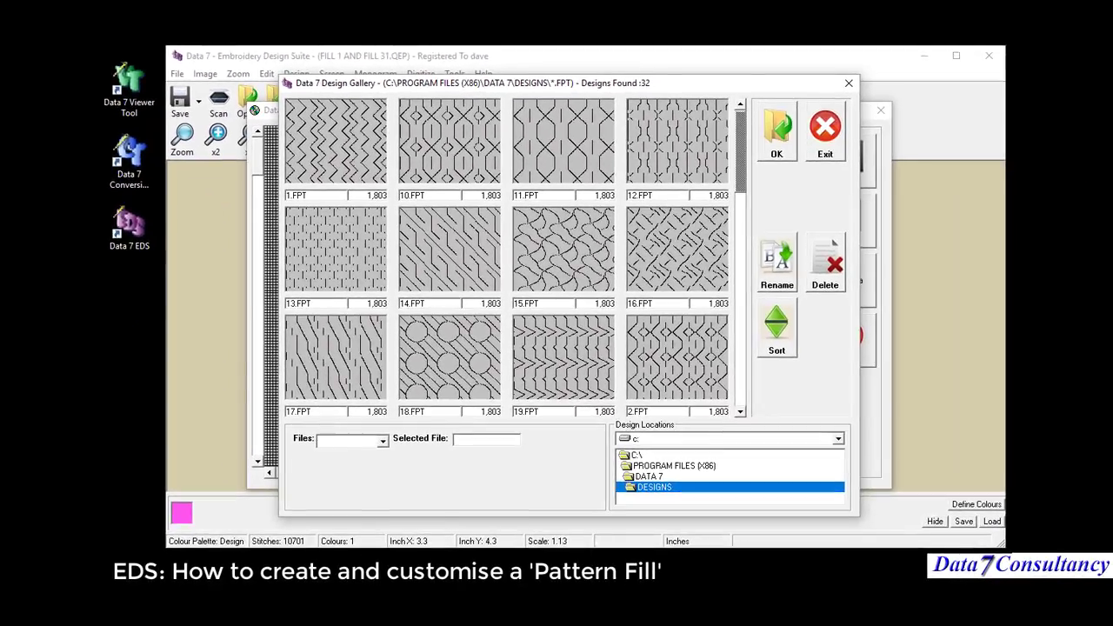
pyautogui.click(820, 141)
pyautogui.click(853, 341)
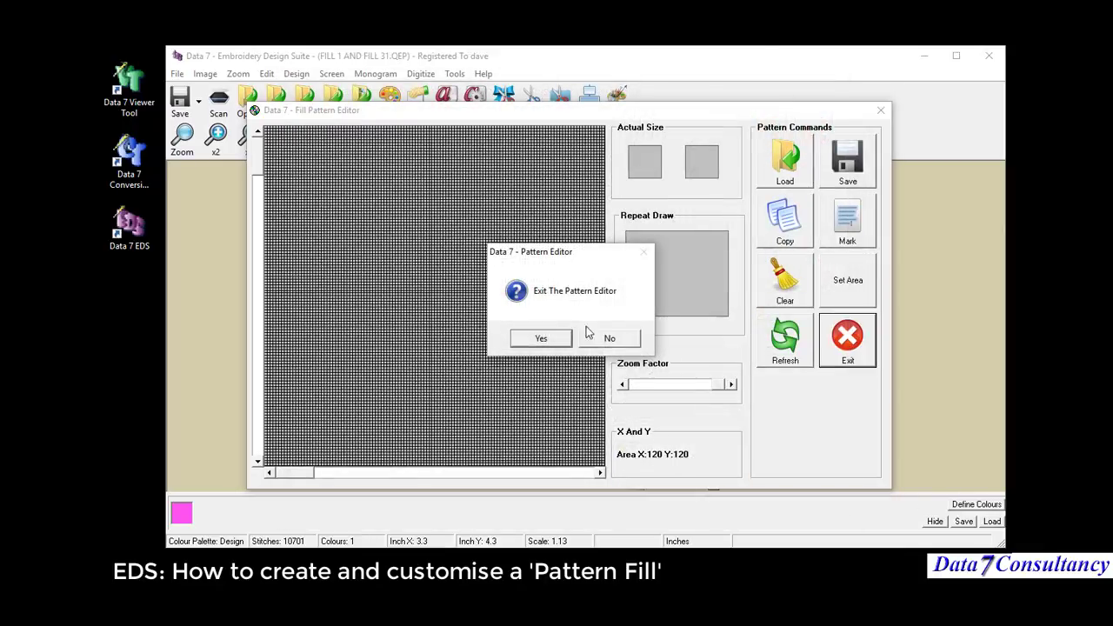
pyautogui.click(547, 339)
# Step: Review the Designs folder location in the system options and leave without saving changes
pyautogui.click(454, 73)
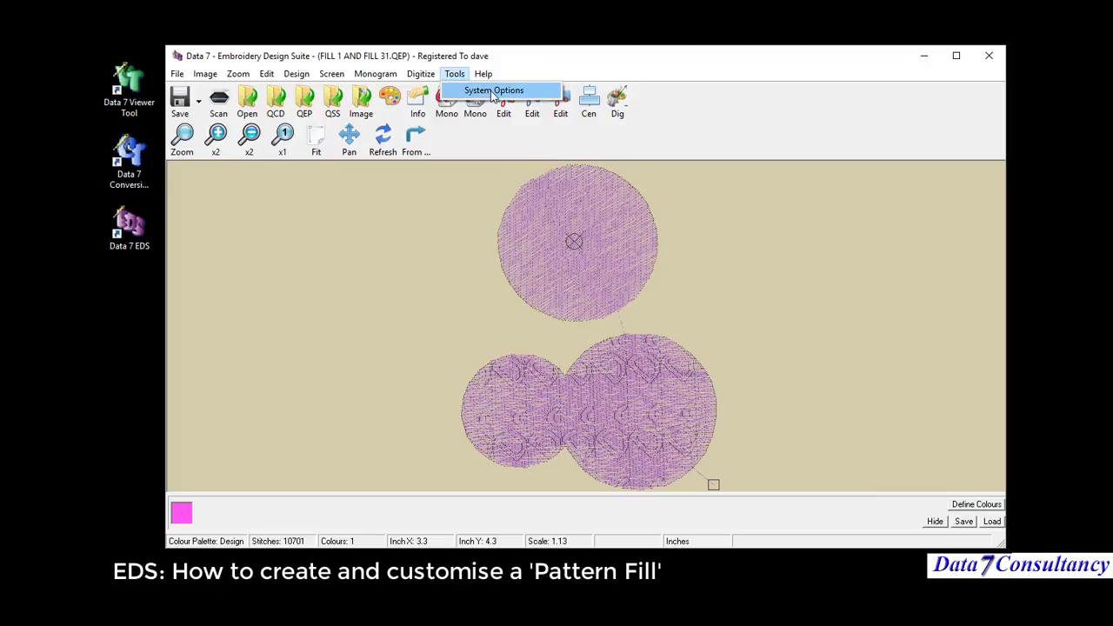
pyautogui.click(495, 91)
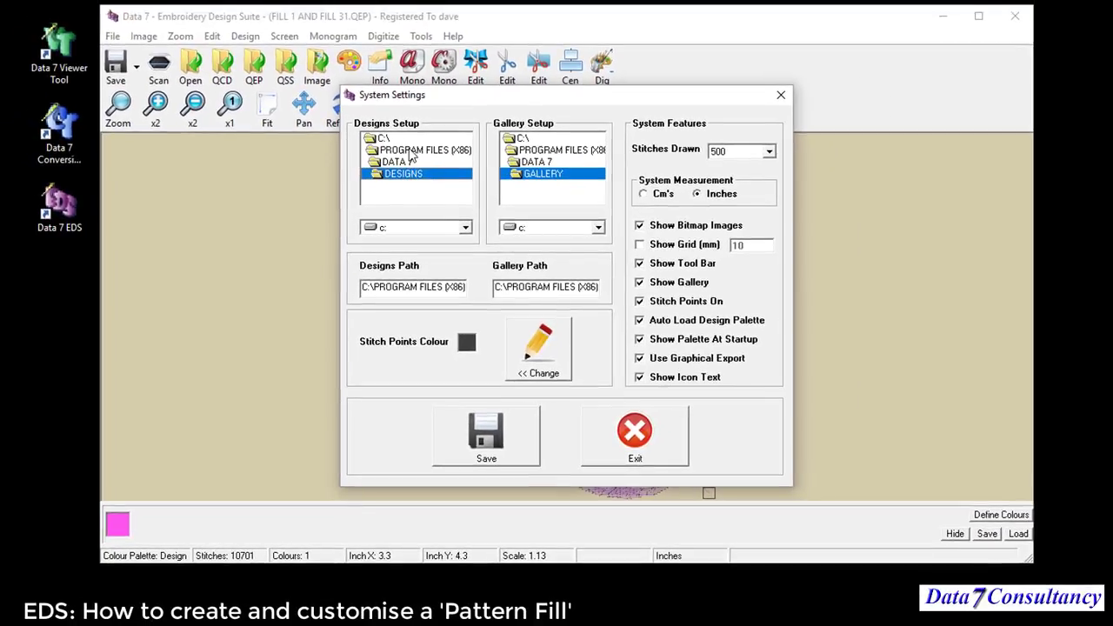
pyautogui.click(651, 429)
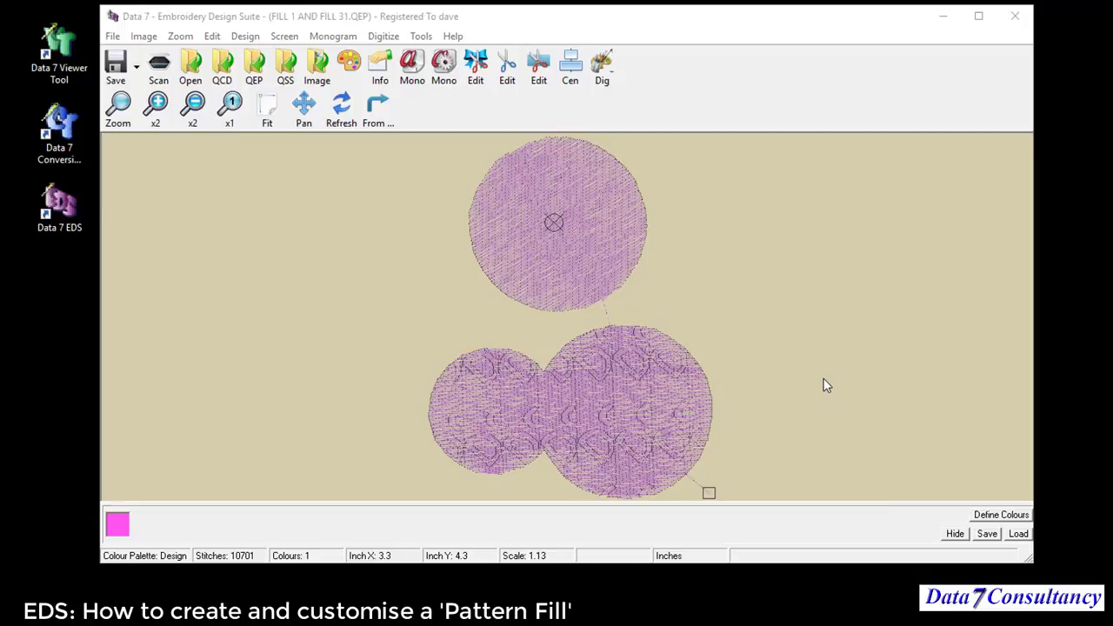